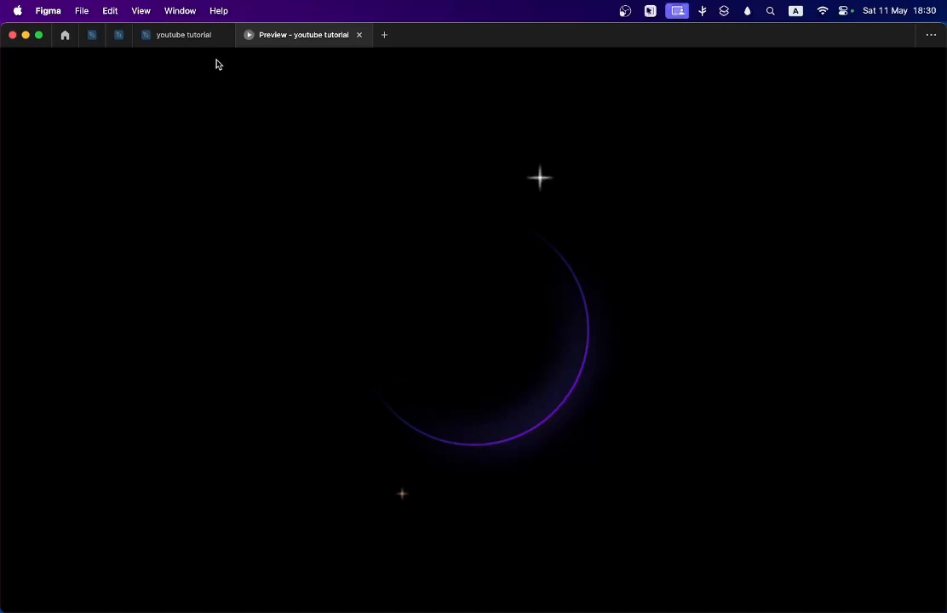
Step: Create a 1000 × 1000 square frame on the Edit page of the youtube tutorial file
left_click(186, 35)
key("Delete")
key("f")
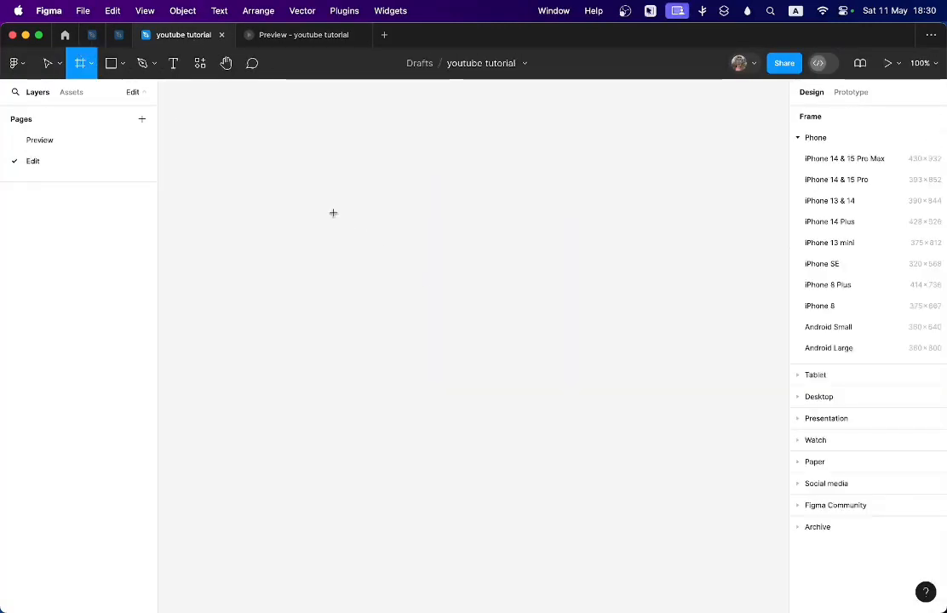
left_click_drag(333, 213, 556, 433)
left_click(830, 190)
type("1000")
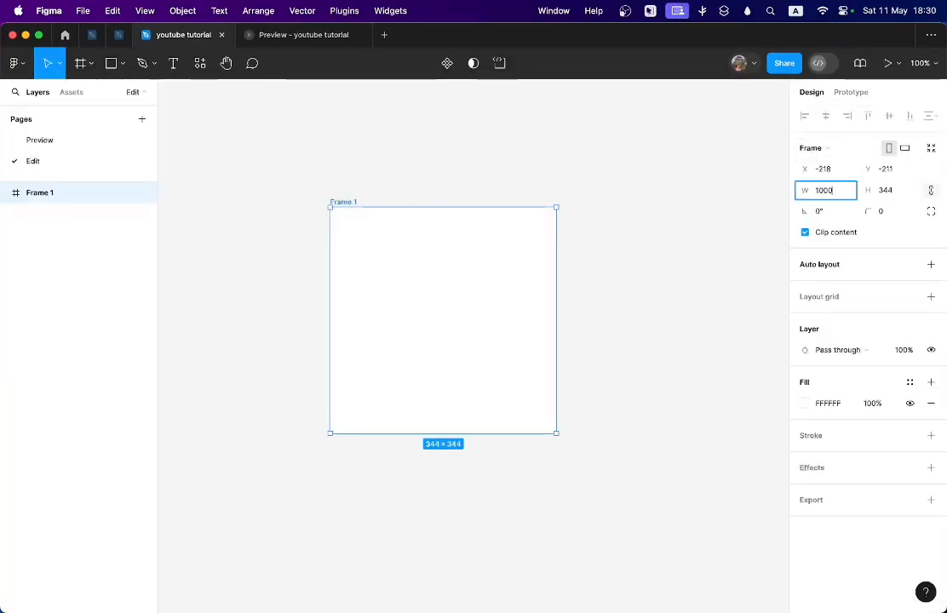
key("Return")
key("shift+1")
Step: Set the page background colour to AAAAAA
left_click(725, 152)
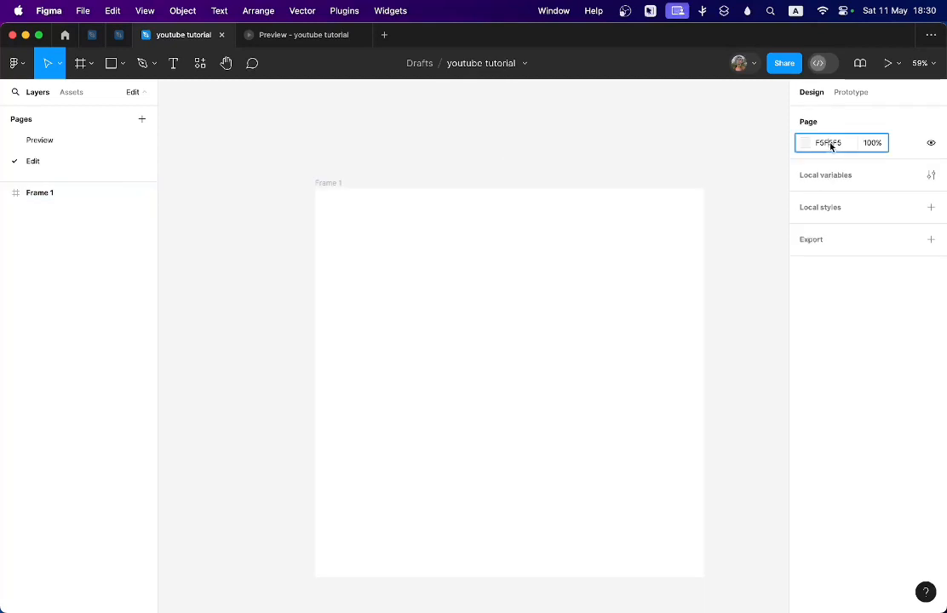
left_click(831, 146)
type("a")
left_click(684, 132)
left_click(334, 186)
left_click(429, 147)
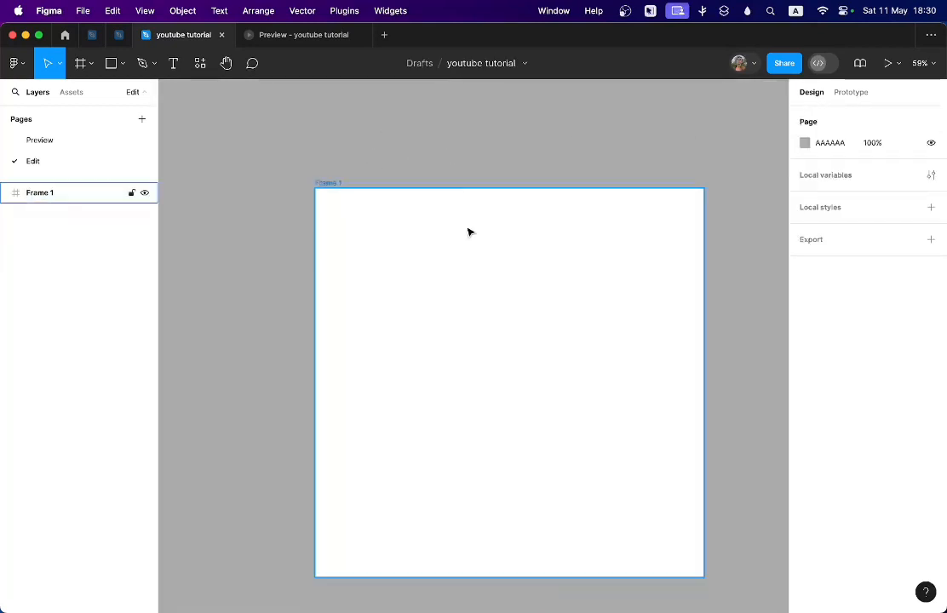
Step: Change the square frame's fill to a very dark navy blue
scroll(394, 250, "down", 3)
scroll(510, 273, "right", 2)
left_click(627, 295)
left_click(803, 404)
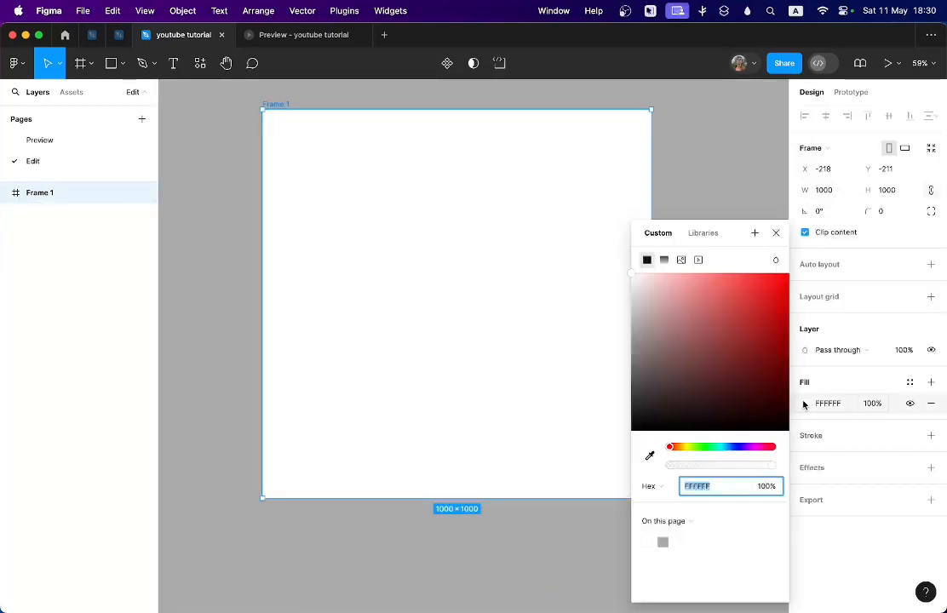
left_click(734, 446)
left_click_drag(710, 411, 741, 421)
left_click(775, 234)
left_click(700, 163)
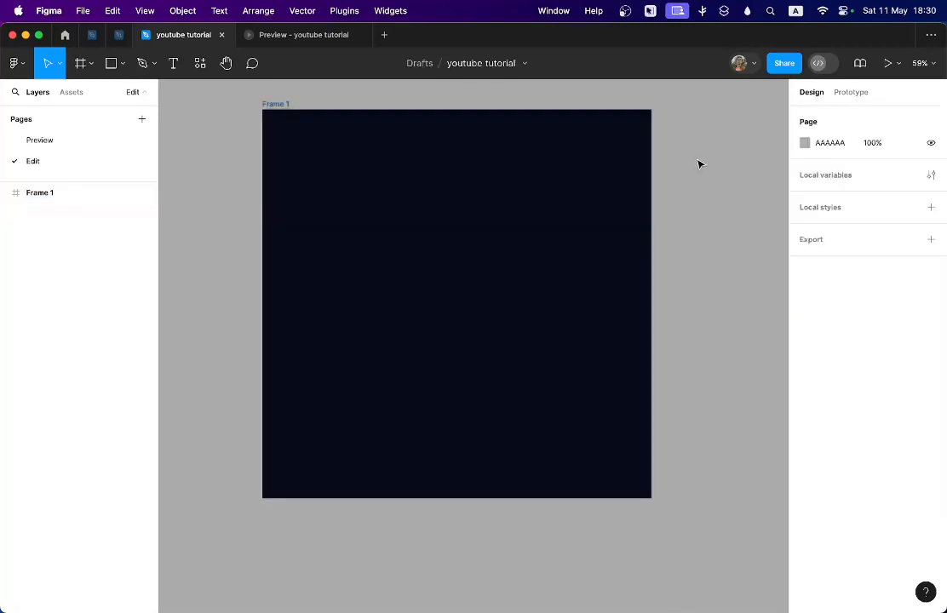
Step: Draw a circle, centre it horizontally and vertically in the frame, and enlarge it from its centre to about 404 × 404
left_click(122, 64)
left_click(120, 142)
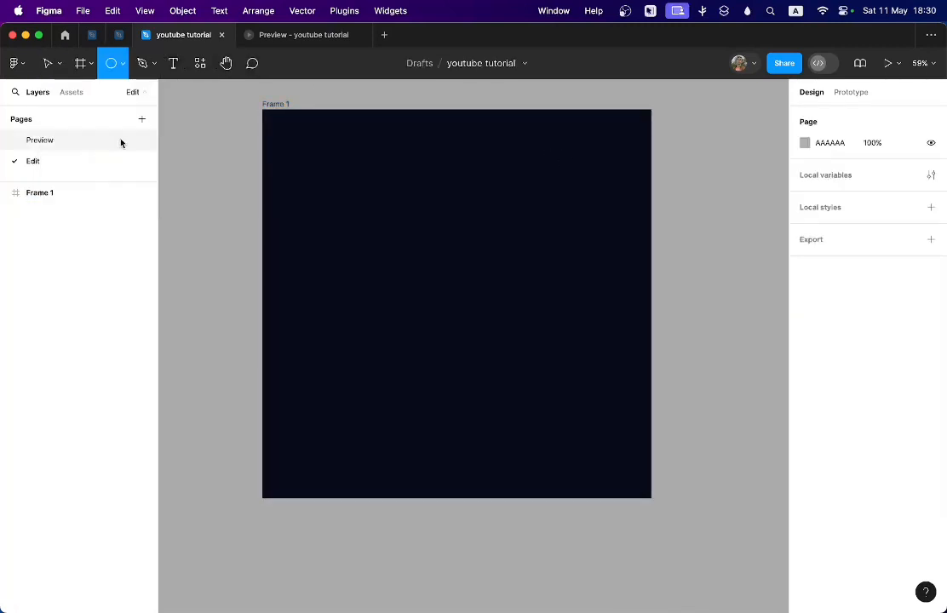
left_click_drag(458, 286, 526, 336)
left_click(825, 116)
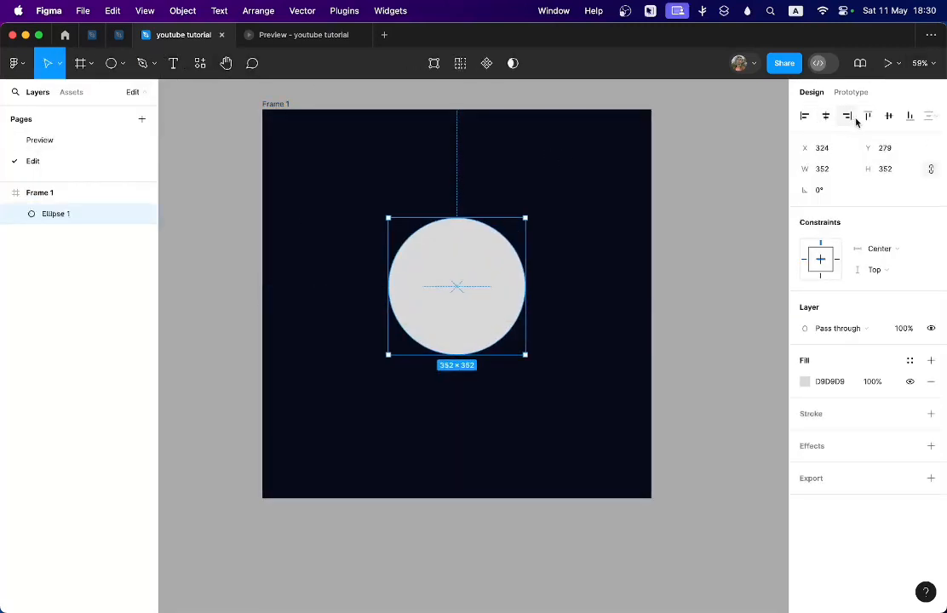
left_click(888, 116)
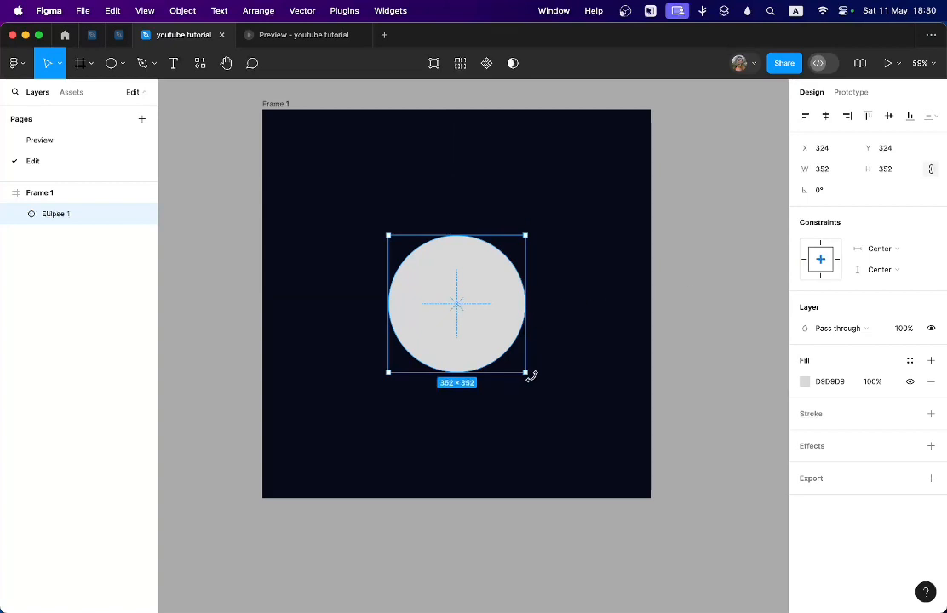
left_click_drag(525, 372, 535, 381)
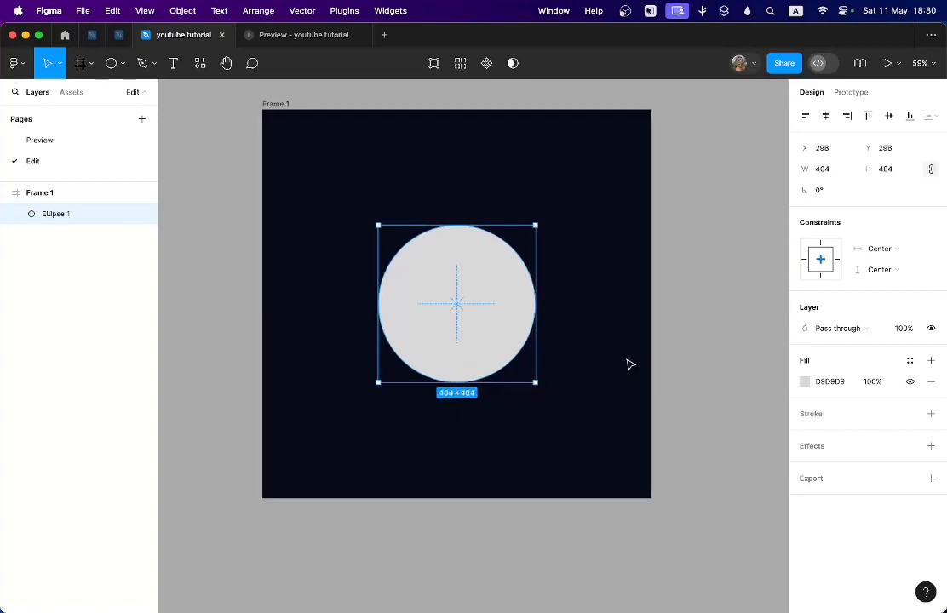
Step: Swap the circle's fill for a stroke and make that stroke a linear gradient
key("shift+x")
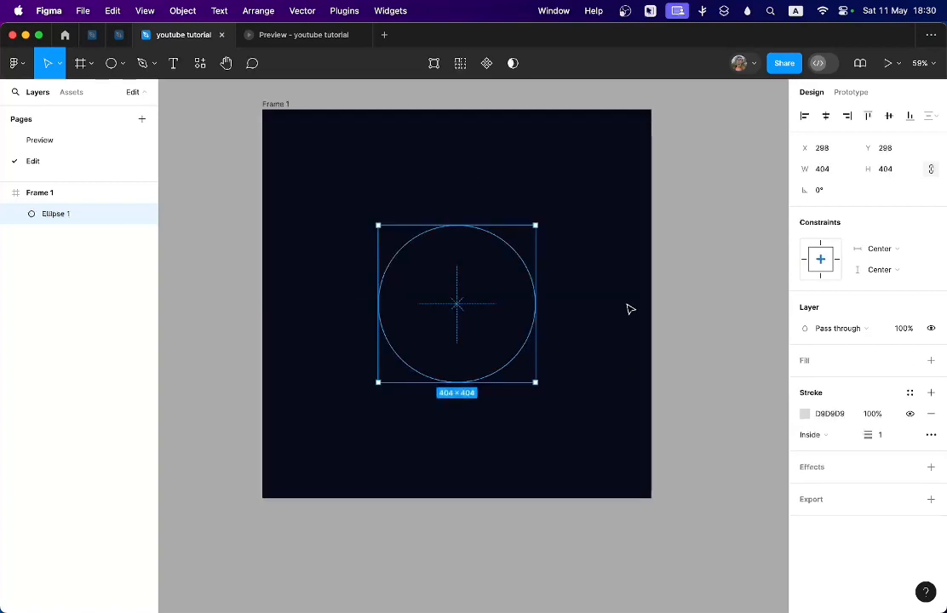
left_click(508, 229)
left_click(488, 238)
left_click(804, 413)
left_click(664, 259)
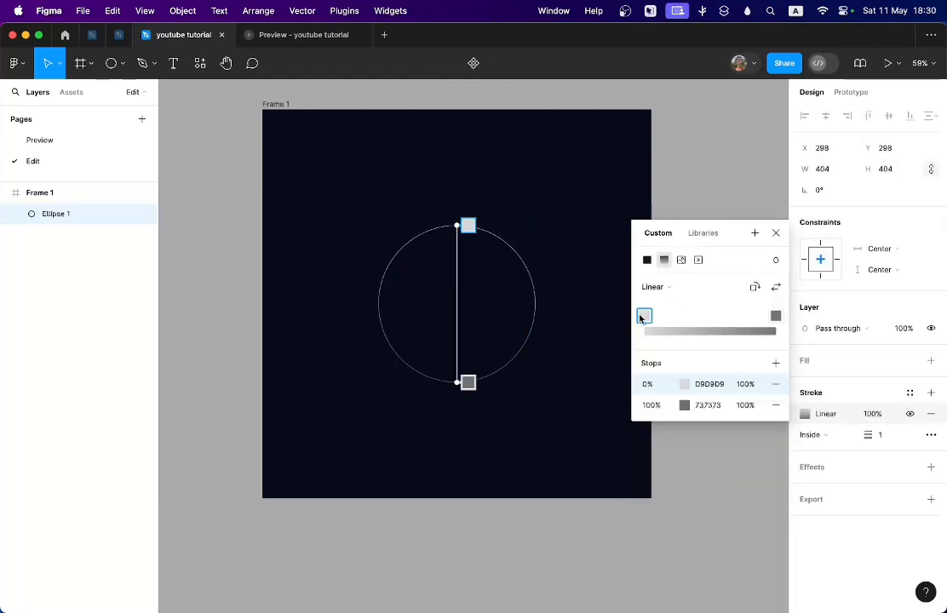
Step: Colour the 0% stop of the circle's stroke gradient violet-blue, 755EFF
left_click(685, 384)
left_click_drag(575, 446, 581, 447)
left_click_drag(560, 317, 569, 274)
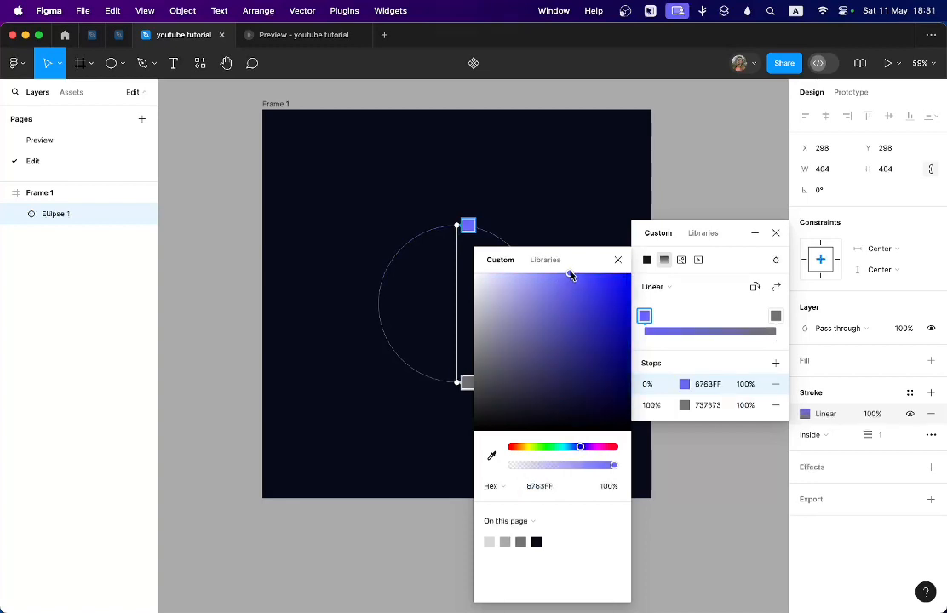
left_click_drag(580, 446, 584, 450)
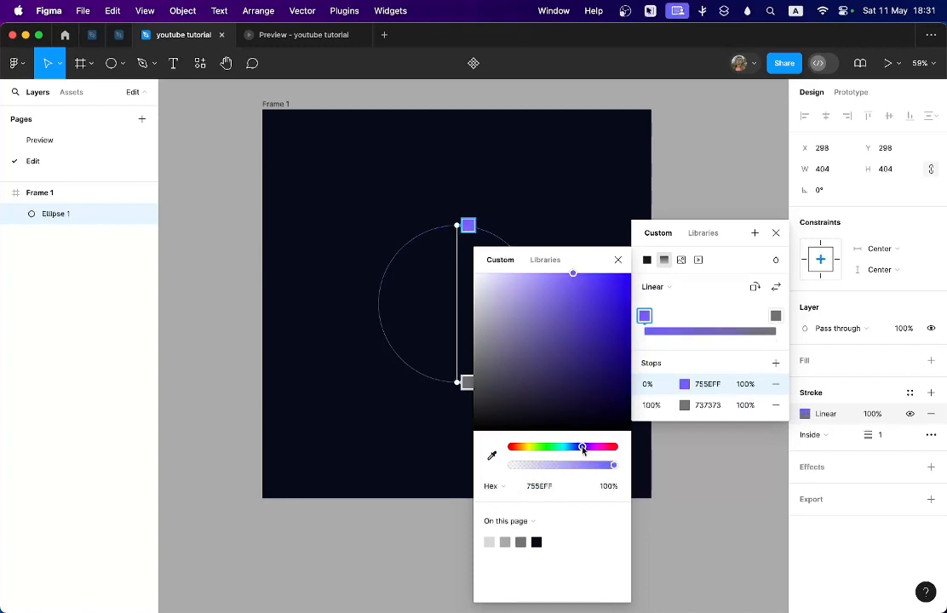
Step: Copy the first gradient stop's colour 755EFF to the 100% stop
left_click(697, 386)
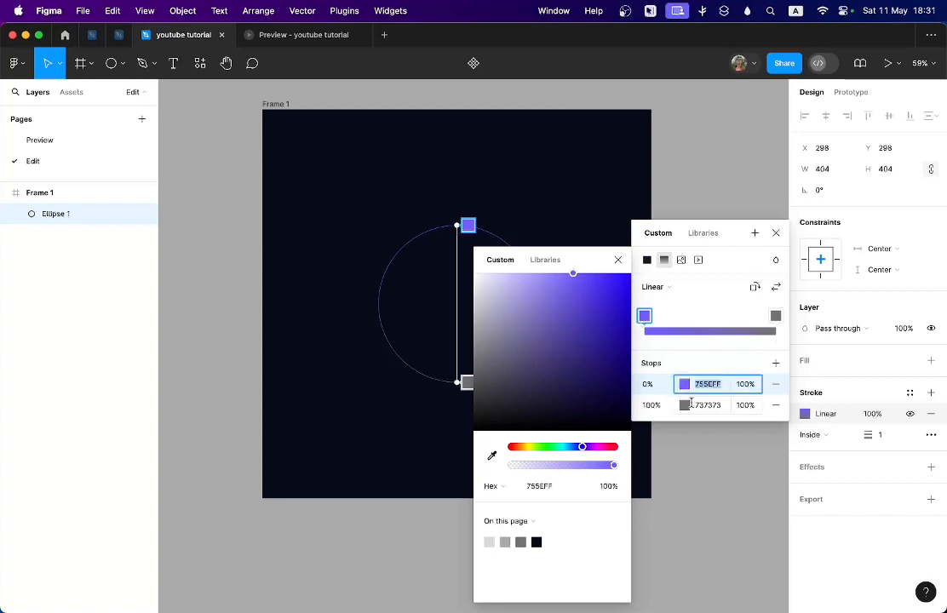
key("super+c")
left_click(698, 411)
key("super+v")
key("Return")
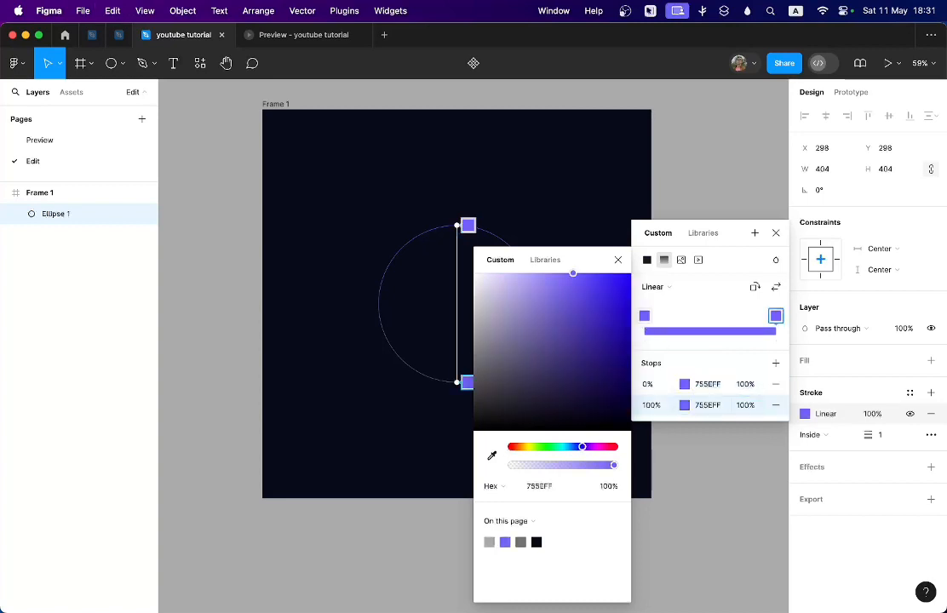
Step: Set the opacity of the gradient's 0% stop to 0% so the stroke fades out
left_click(741, 386)
type("0")
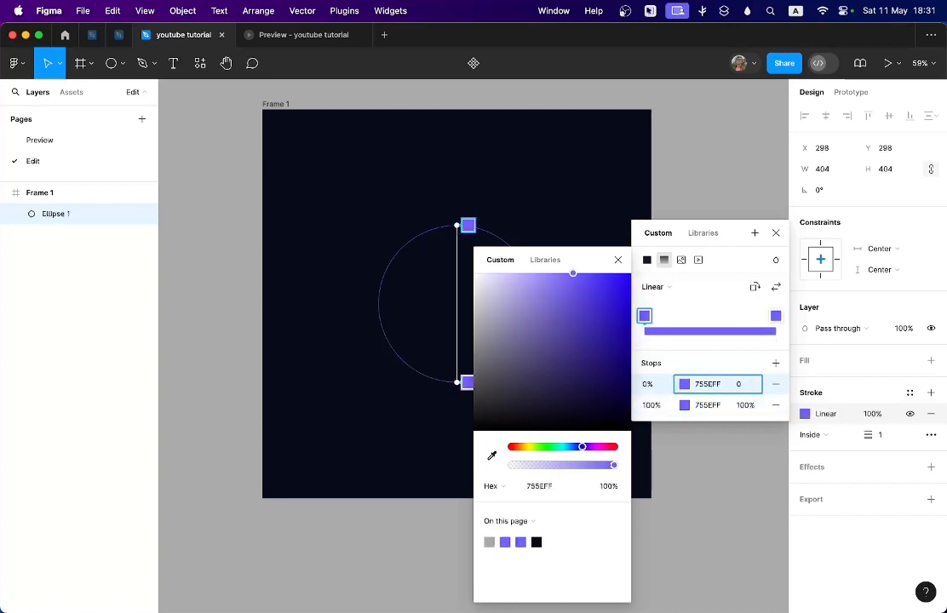
key("Return")
left_click(775, 232)
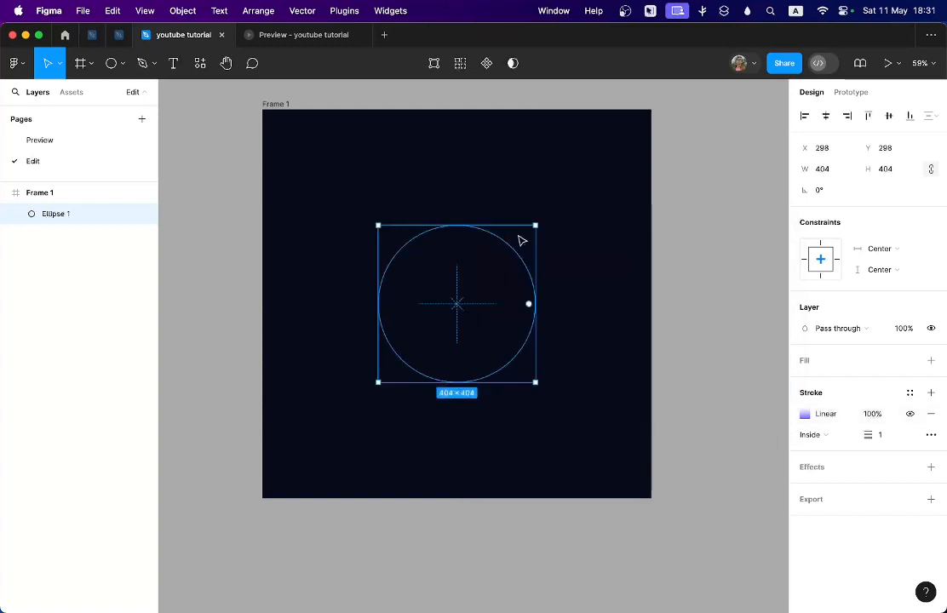
Step: Angle the stroke gradient diagonally, from the circle's upper-left bounding corner to its lower-right bounding corner
left_click(805, 415)
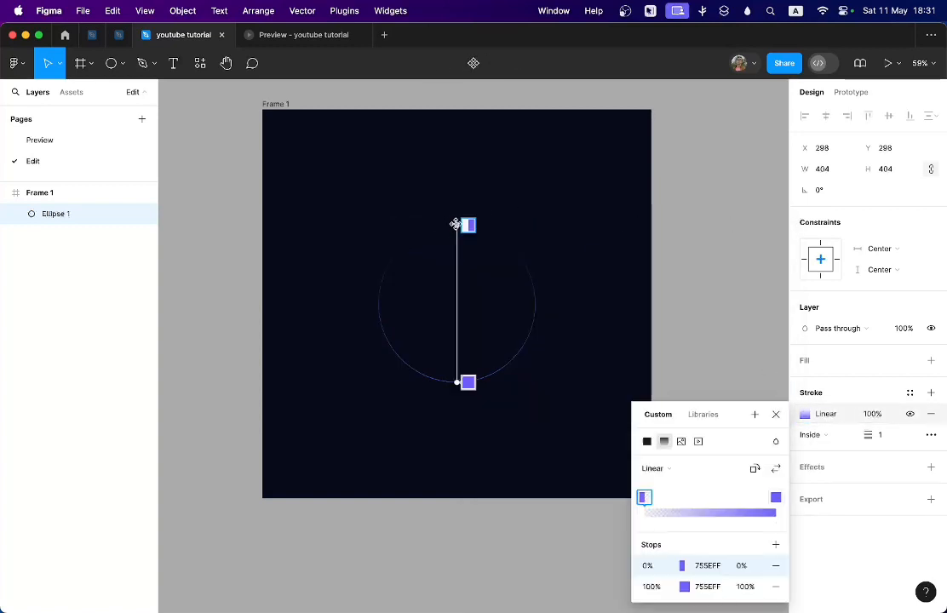
left_click_drag(458, 226, 377, 226)
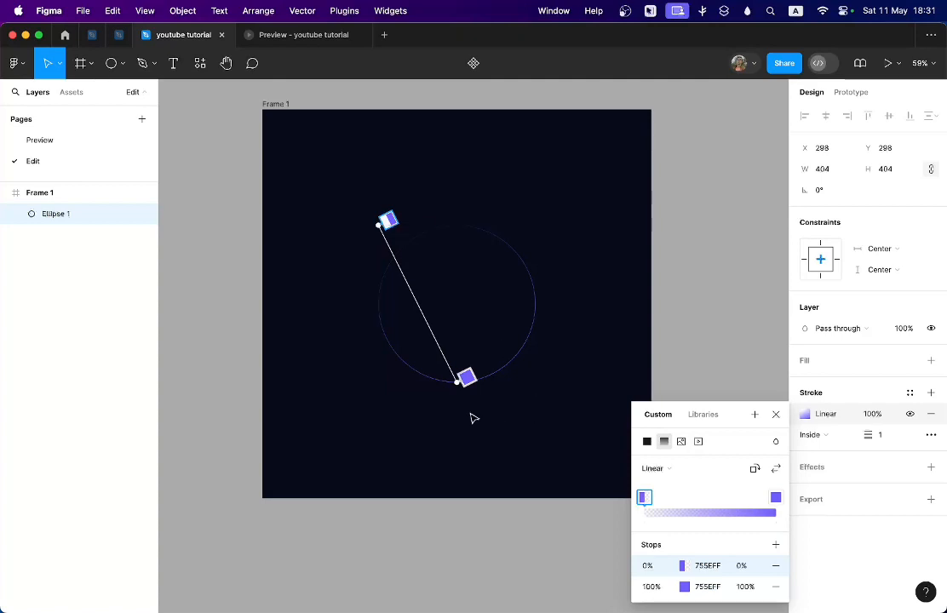
left_click_drag(453, 380, 535, 382)
left_click(719, 313)
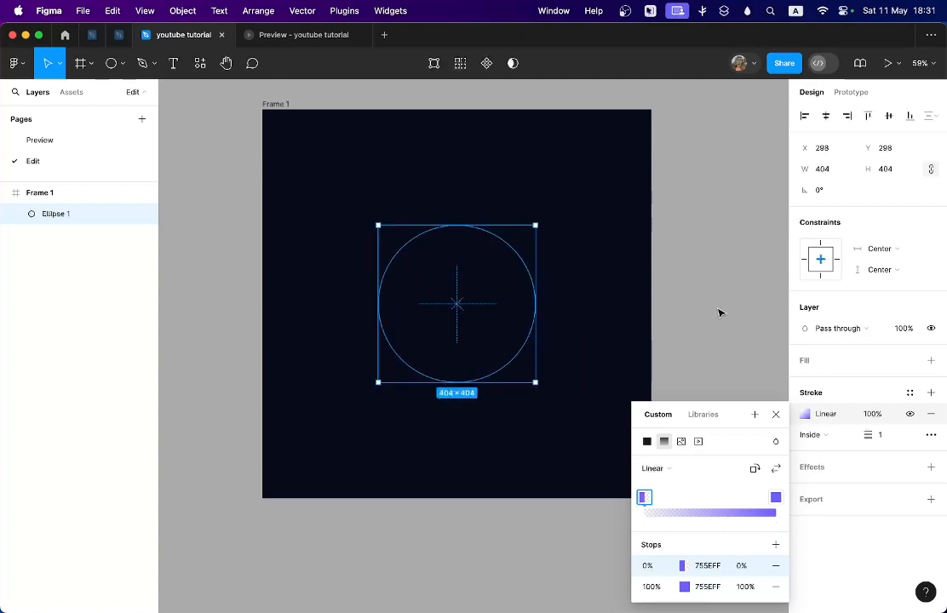
Step: Move the stroke gradient's transparent stop to about 24% and its opaque stop to about 88%
scroll(417, 298, "up", 5)
scroll(400, 296, "down", 5)
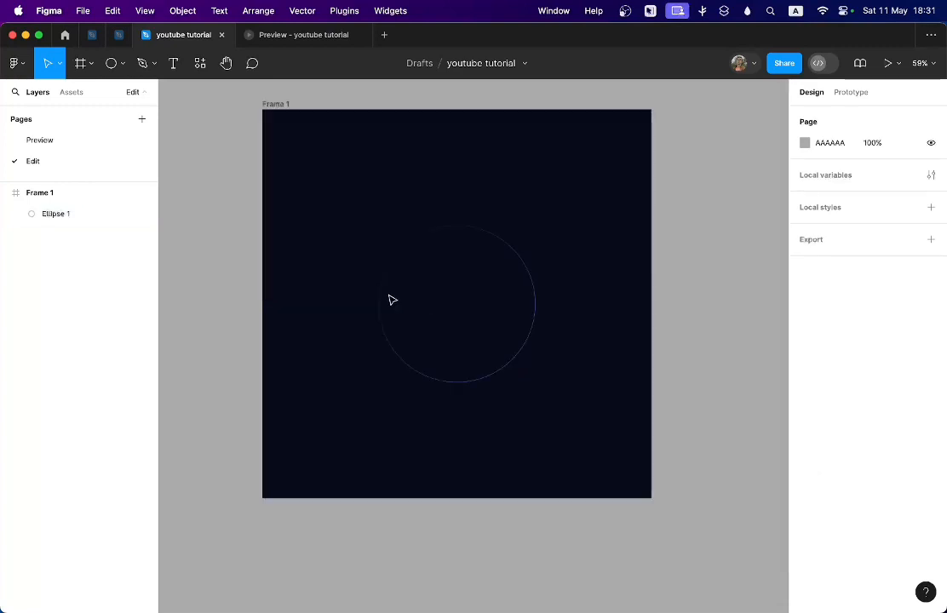
key("shift+0")
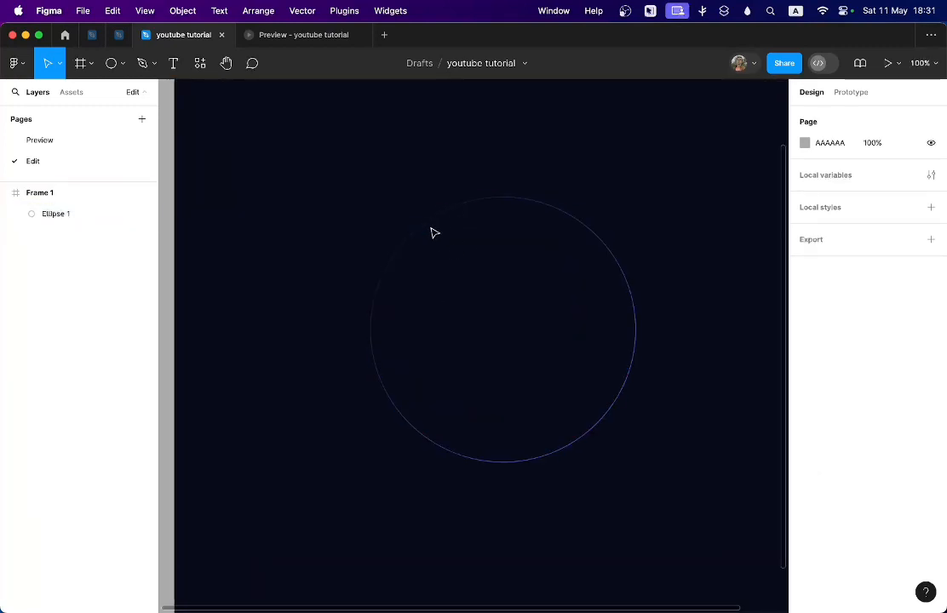
key("shift+1")
left_click(524, 225)
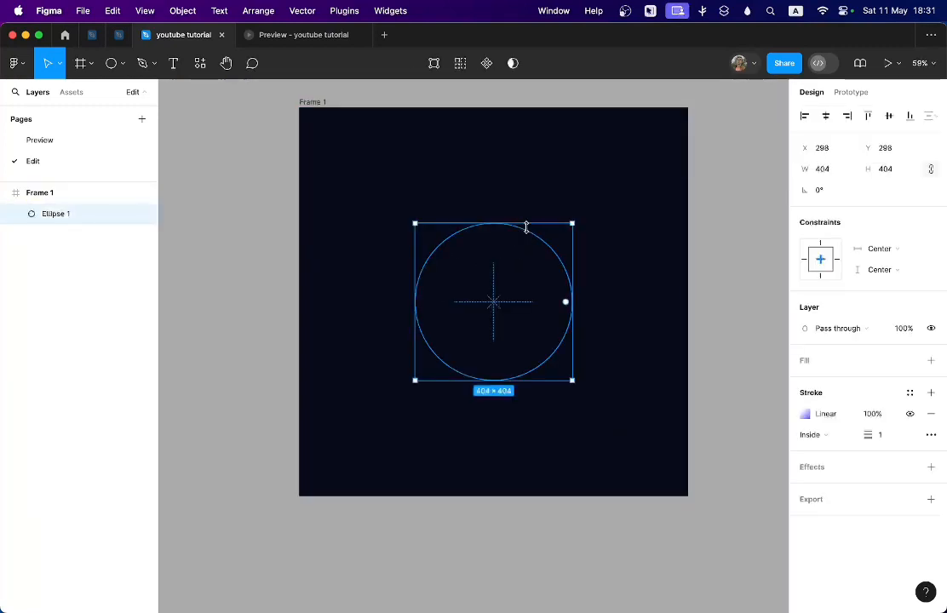
left_click(805, 414)
left_click_drag(640, 500, 675, 498)
left_click_drag(775, 497, 761, 498)
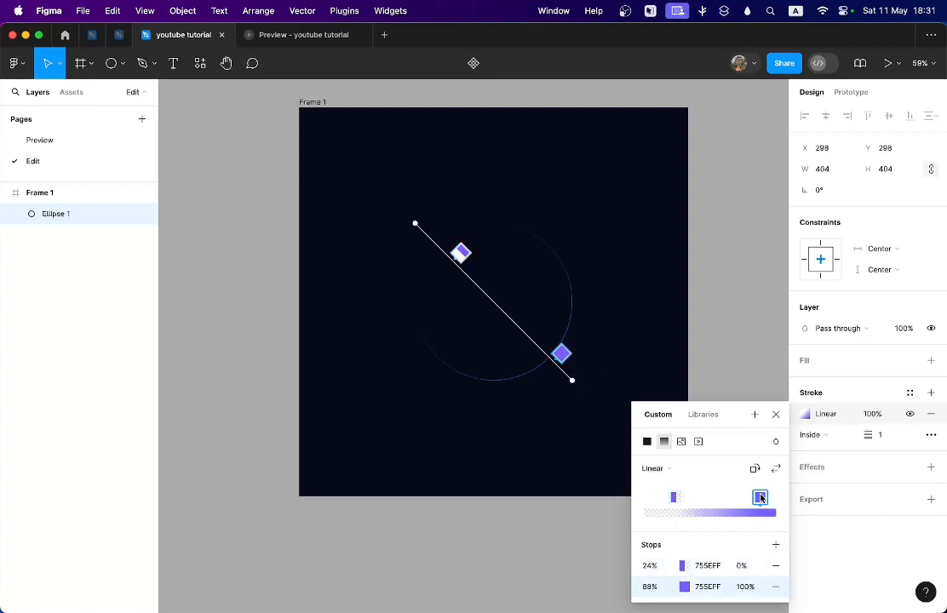
left_click(775, 415)
left_click(714, 343)
Step: Set the circle's stroke thickness to 5
scroll(515, 382, "up", 5)
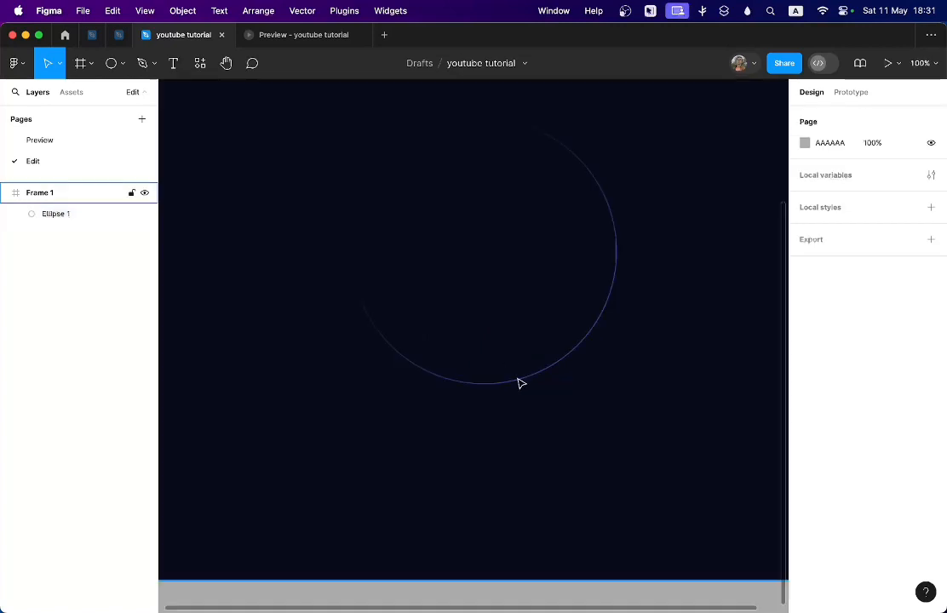
left_click(589, 345)
left_click(643, 341)
scroll(660, 300, "down", 5)
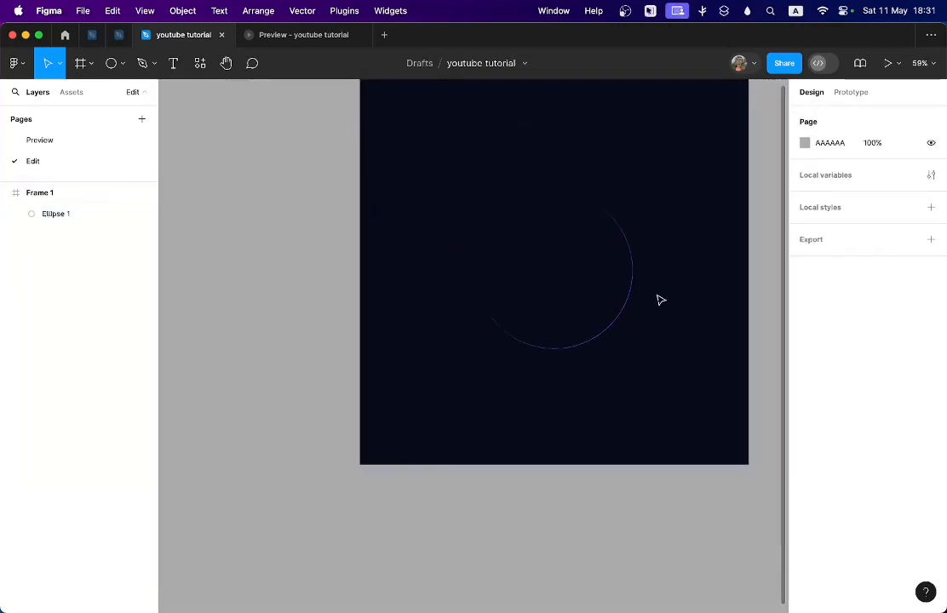
left_click(631, 247)
left_click(868, 434)
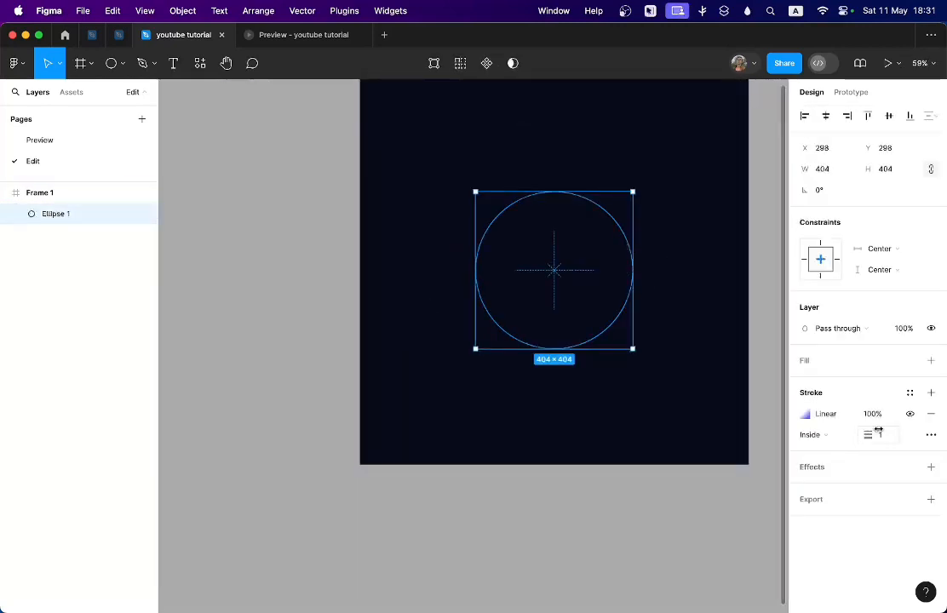
type("5")
key("Return")
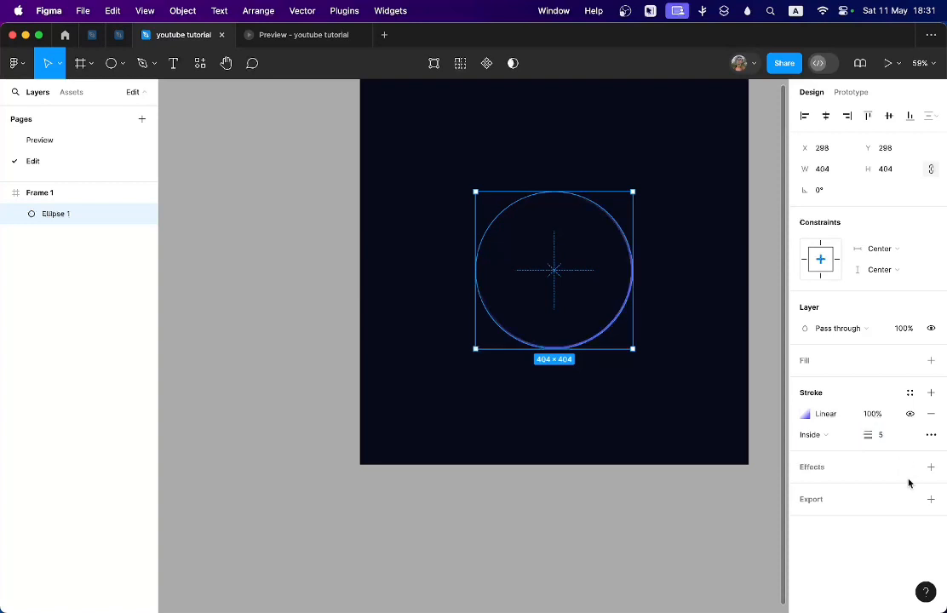
left_click(586, 367)
scroll(588, 345, "right", 2)
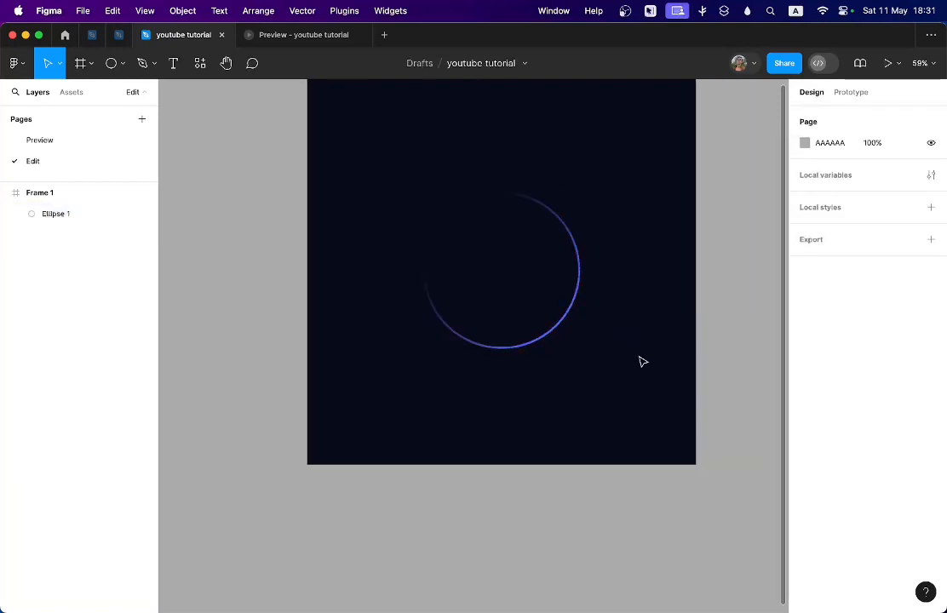
scroll(505, 206, "up", 2)
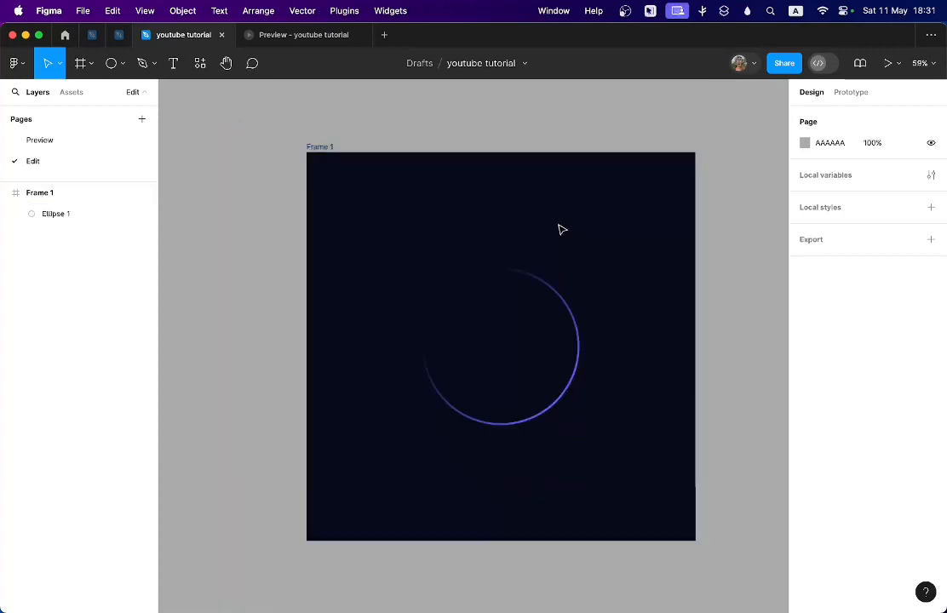
Step: Duplicate the gradient ring in place and move the copy one layer behind the original
left_click(570, 303)
left_click(644, 377)
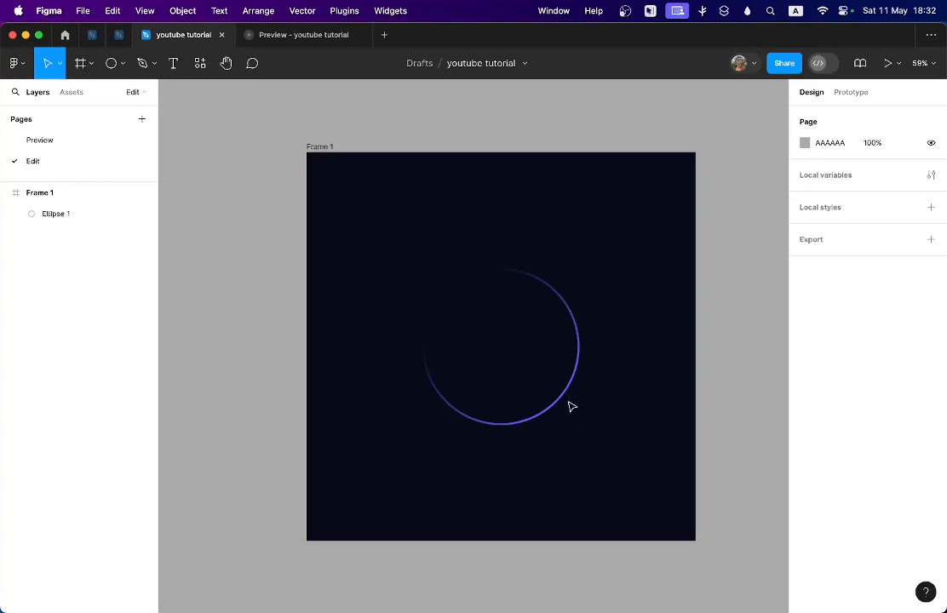
left_click(575, 345)
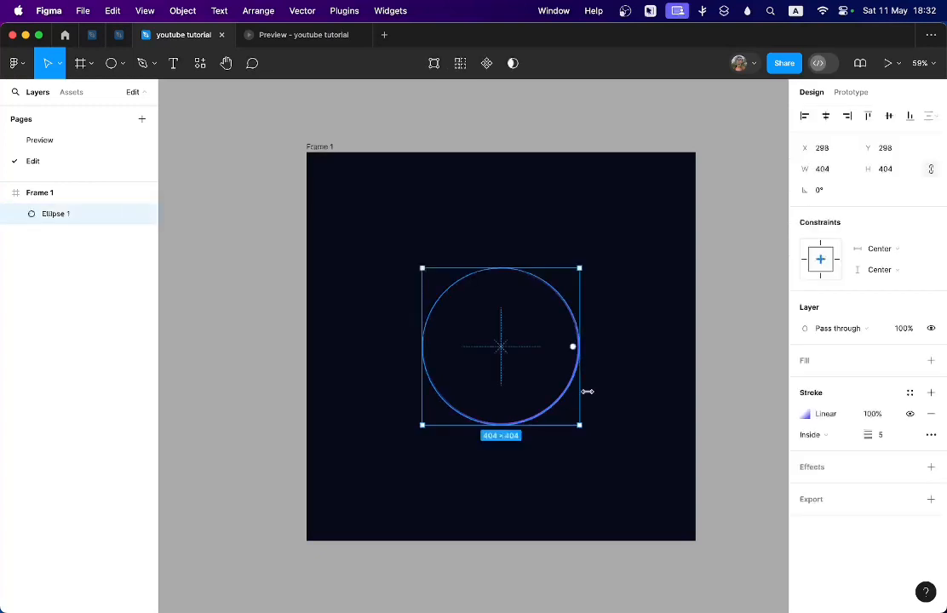
left_click(630, 354)
left_click(577, 347)
key("super+d")
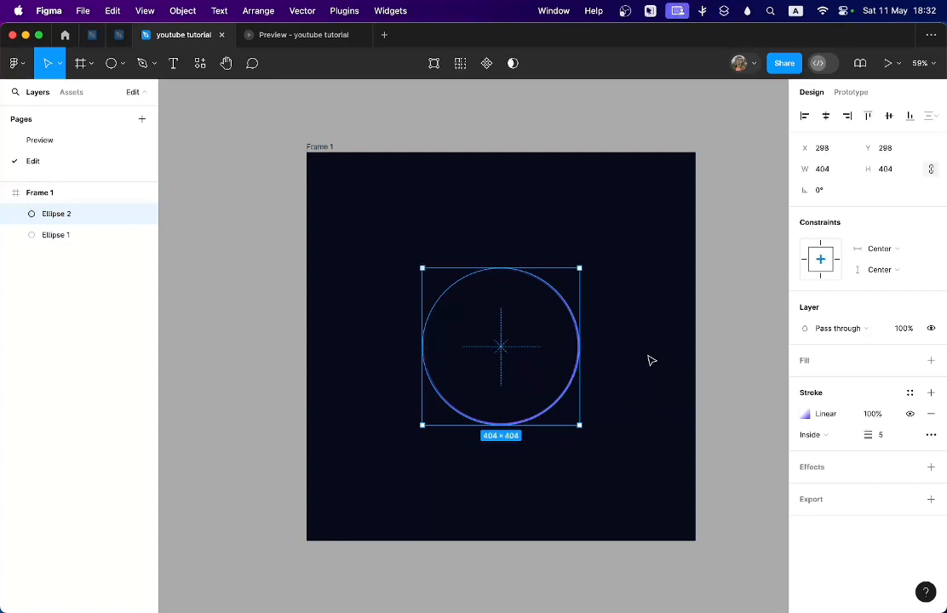
key("super+bracketleft")
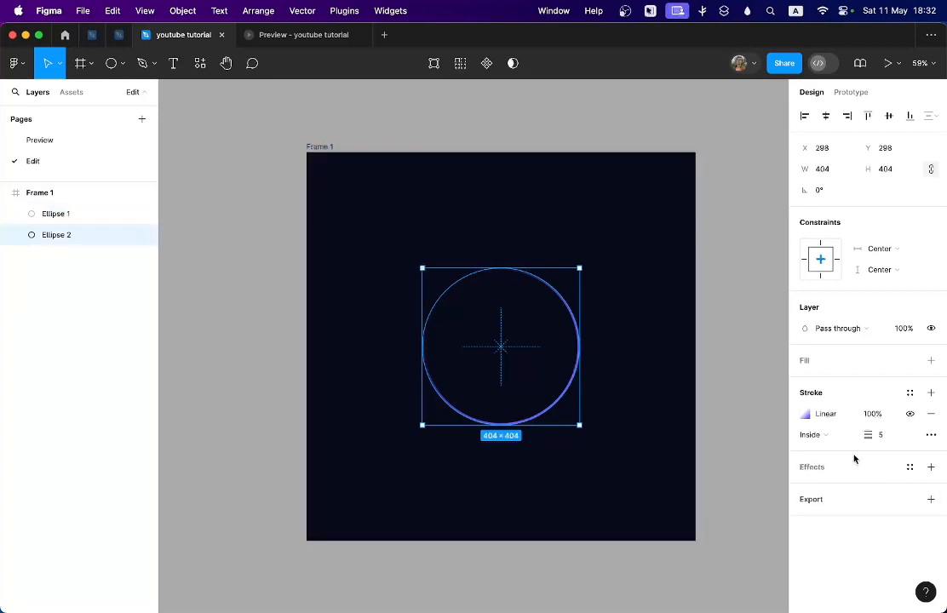
Step: Add a Layer blur effect with a value of 50 to the rear copy of the ring
left_click(930, 467)
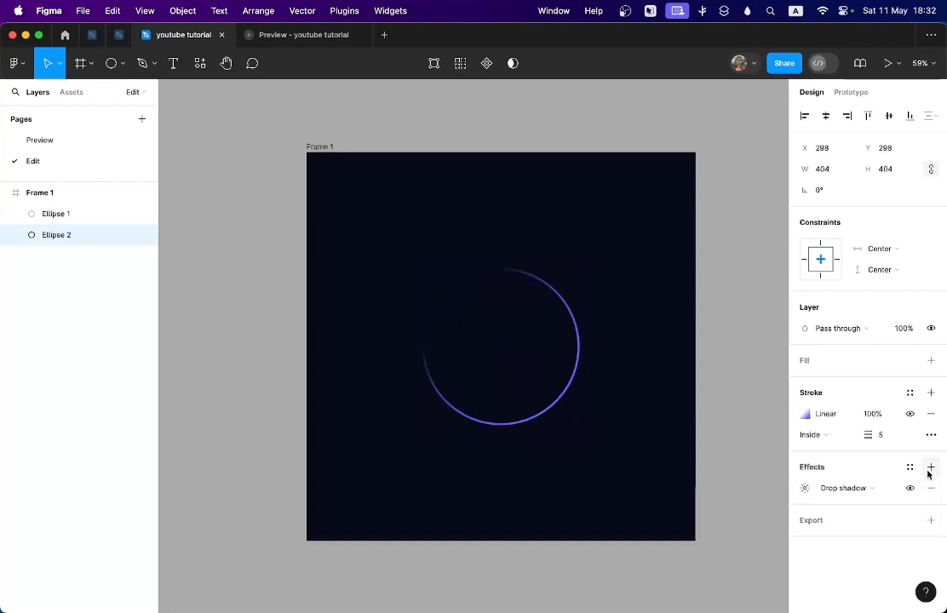
left_click(862, 488)
left_click(857, 503)
left_click(806, 490)
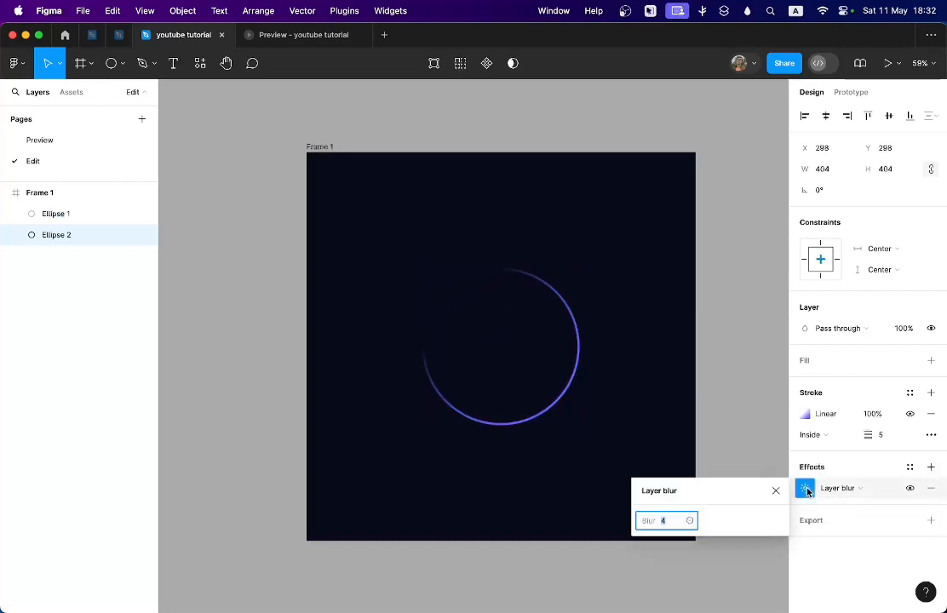
type("50")
key("Return")
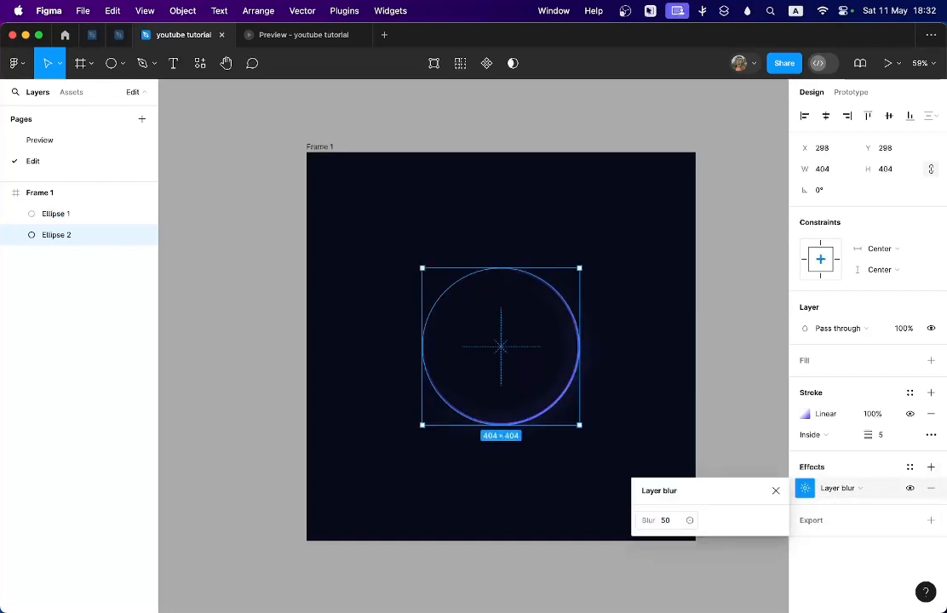
Step: Try a layer blur of 75 on the rear ring and settle on a blur of 100
left_click(673, 520)
type("75")
key("Return")
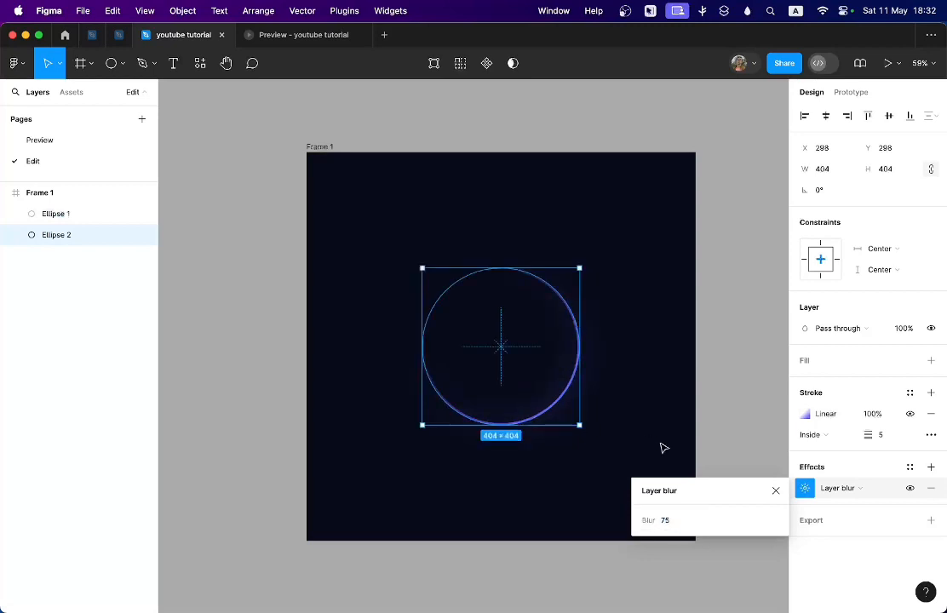
left_click(667, 521)
type("100")
key("Return")
left_click(615, 407)
scroll(600, 387, "up", 5)
scroll(593, 405, "down", 3)
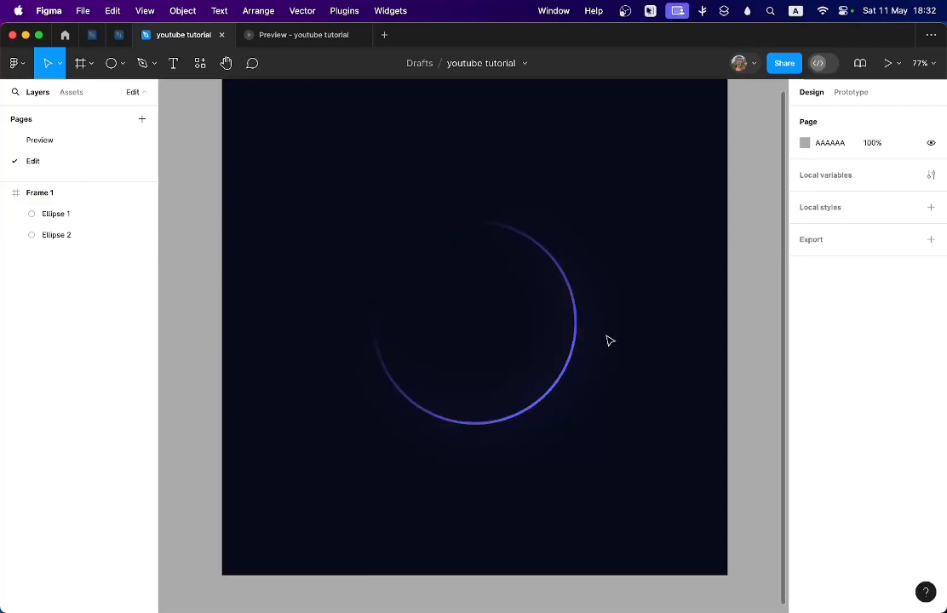
scroll(624, 265, "down", 5)
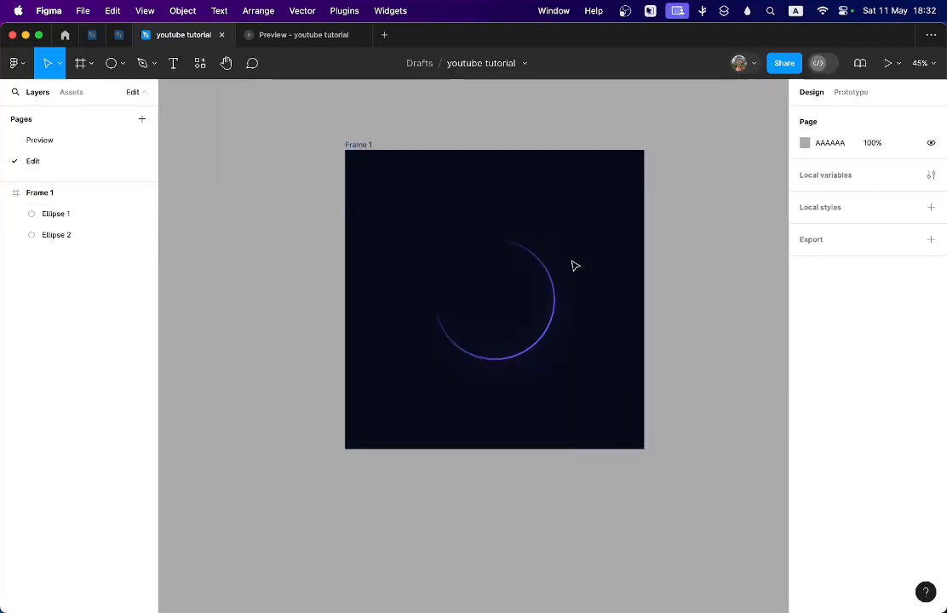
Step: Move the transparent stop of the front ring's stroke gradient to about 34%
left_click(62, 142)
left_click(57, 163)
scroll(534, 260, "up", 2)
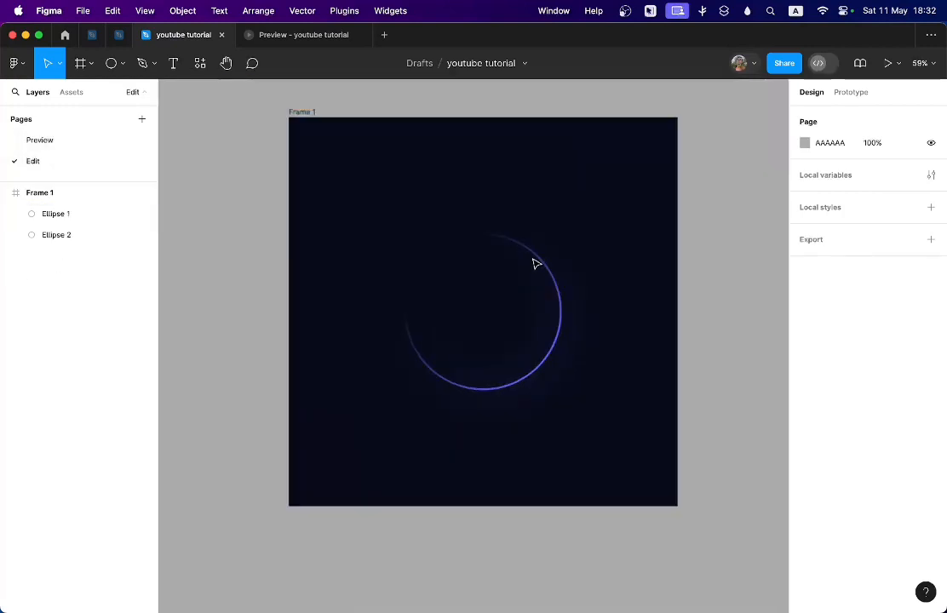
left_click(534, 261)
left_click(805, 413)
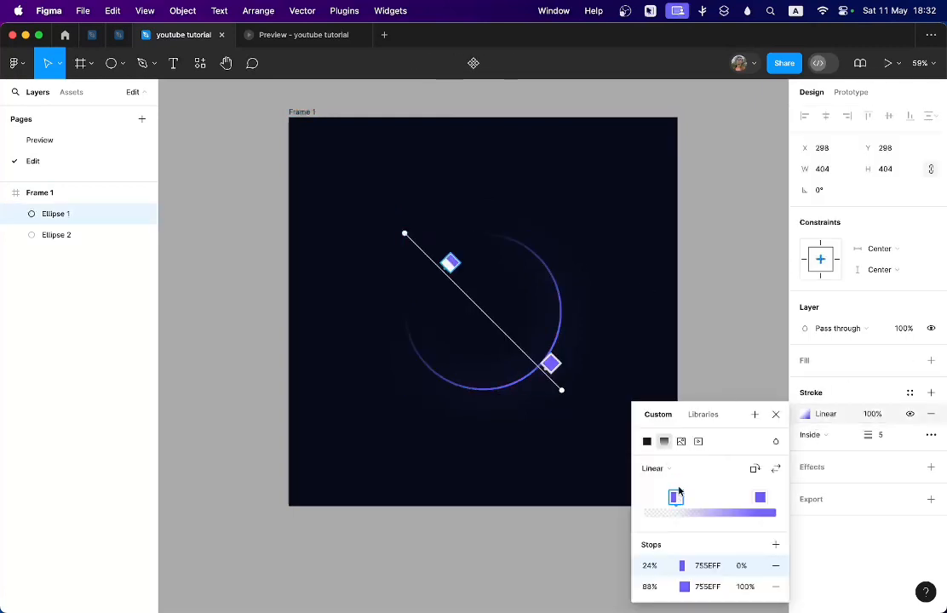
left_click_drag(675, 498, 689, 497)
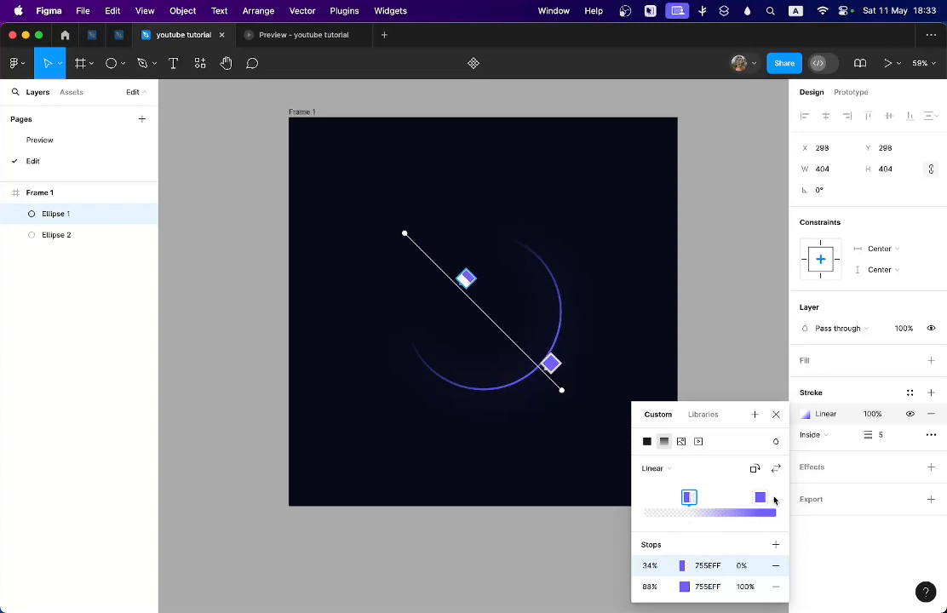
left_click(775, 412)
Step: Move the transparent stop of the blurred rear ring's stroke gradient to about 51%
left_click(42, 234)
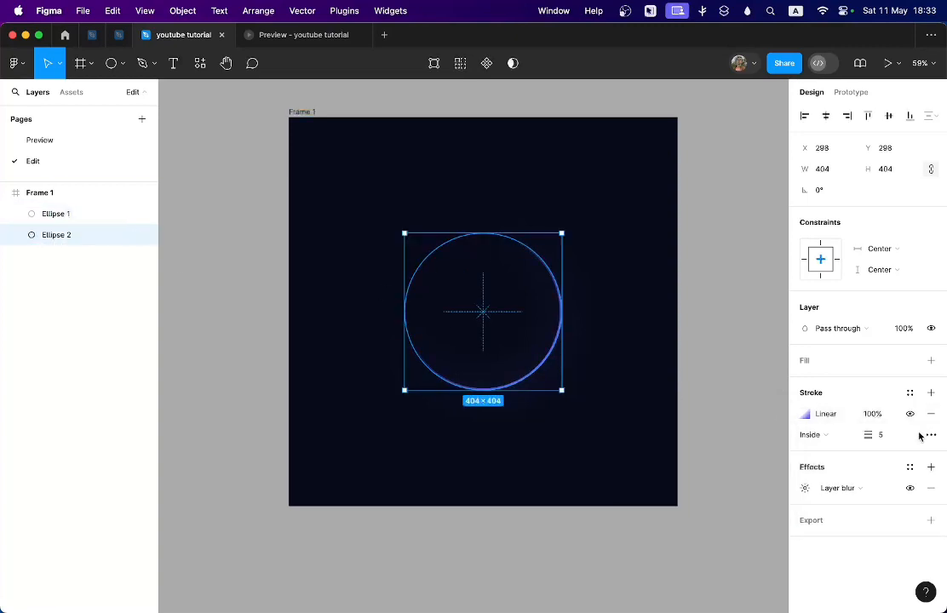
left_click(806, 414)
left_click_drag(679, 504, 712, 509)
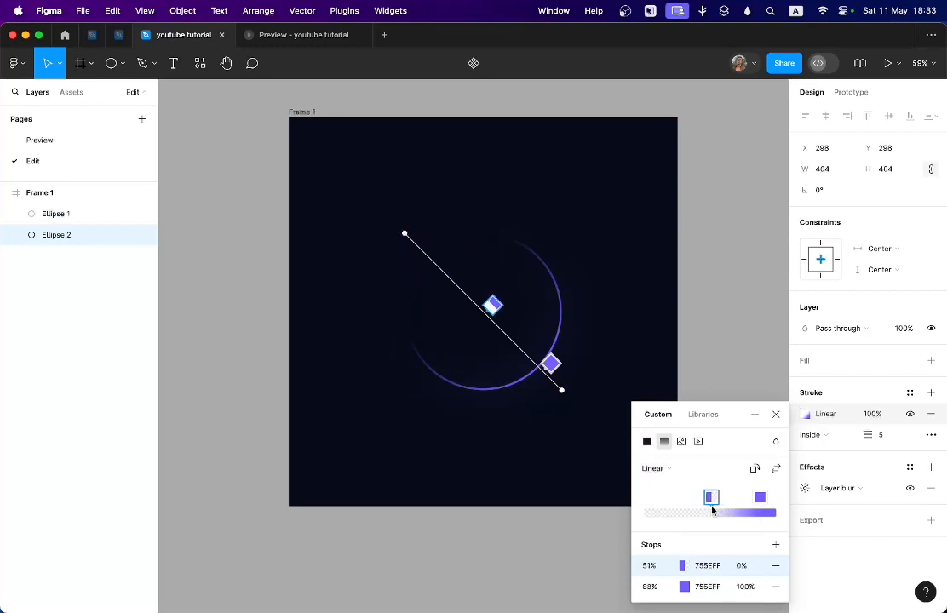
left_click(725, 348)
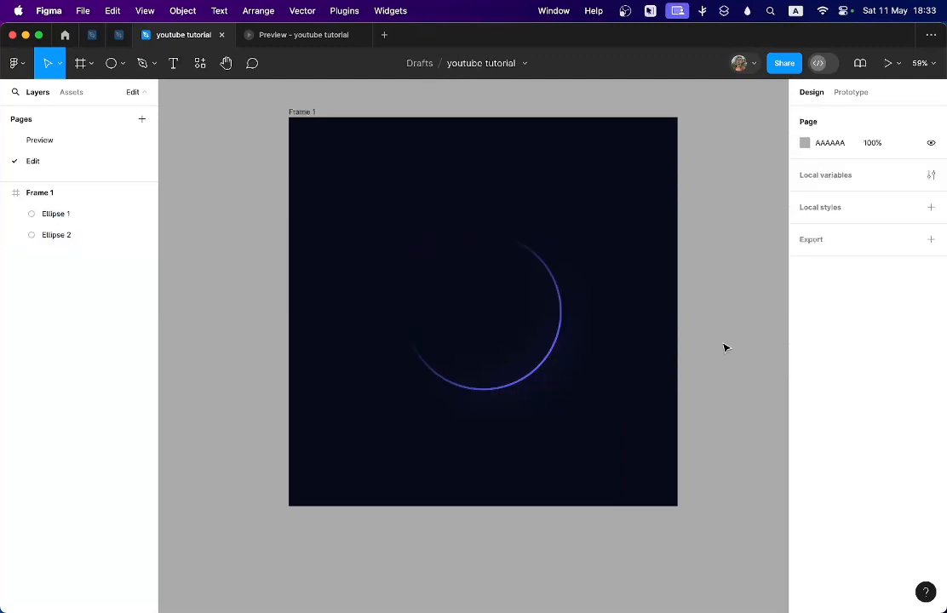
scroll(610, 349, "up", 5)
scroll(613, 346, "down", 3)
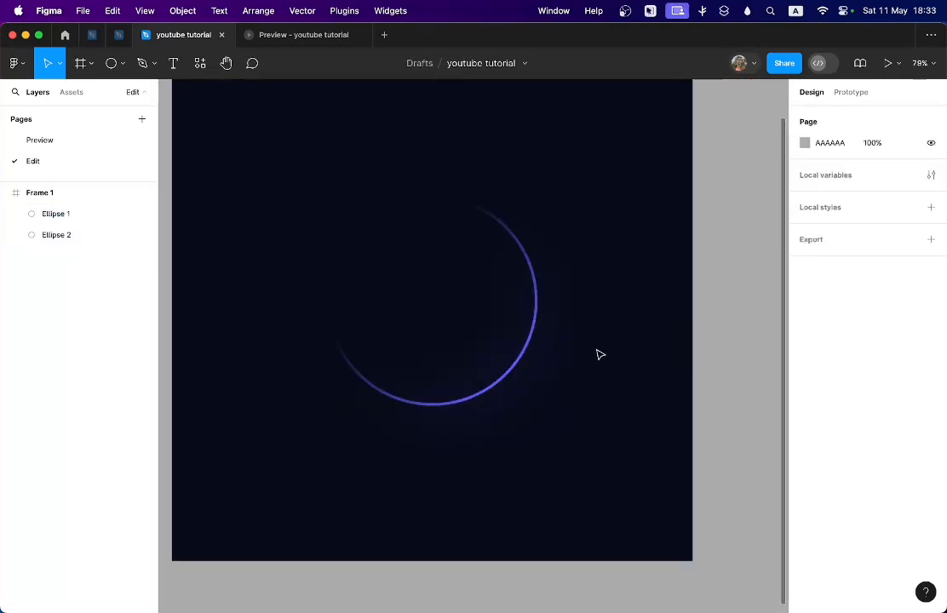
scroll(613, 249, "down", 3)
scroll(613, 250, "up", 2)
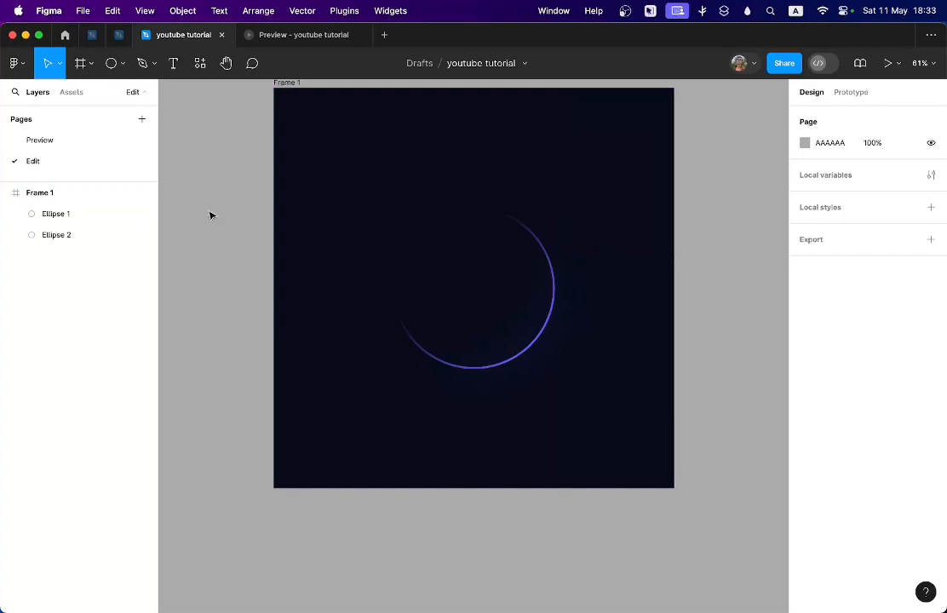
Step: Increase the stroke thickness of the blurred rear ring to strengthen its glow
left_click(40, 141)
left_click(44, 161)
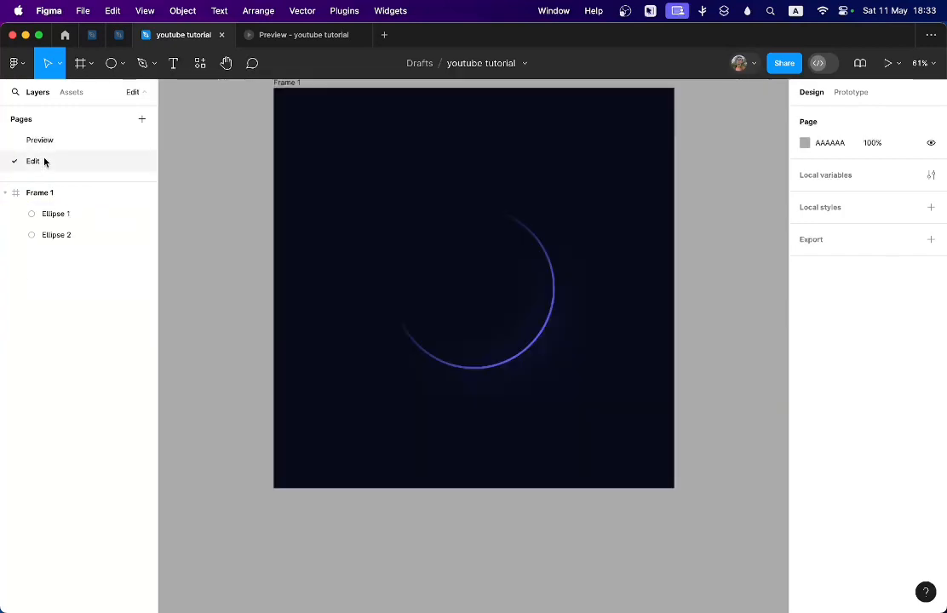
left_click(509, 351)
left_click(68, 234)
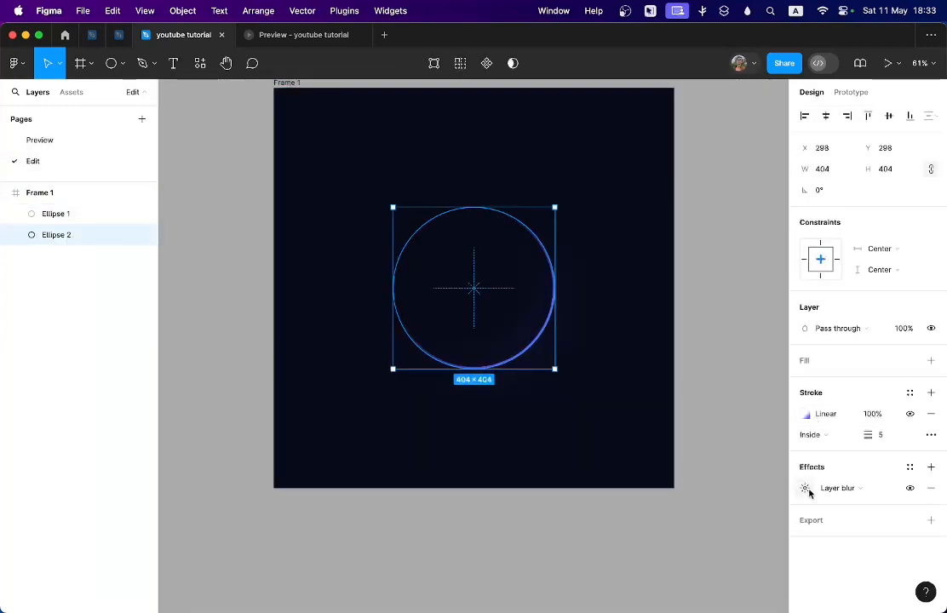
left_click(805, 488)
left_click(804, 488)
left_click(890, 437)
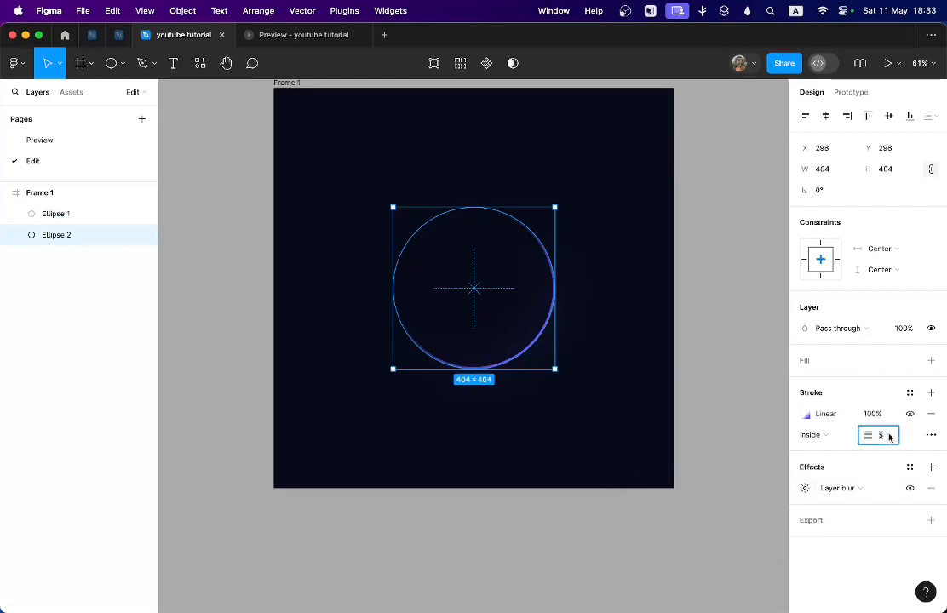
left_click(561, 469)
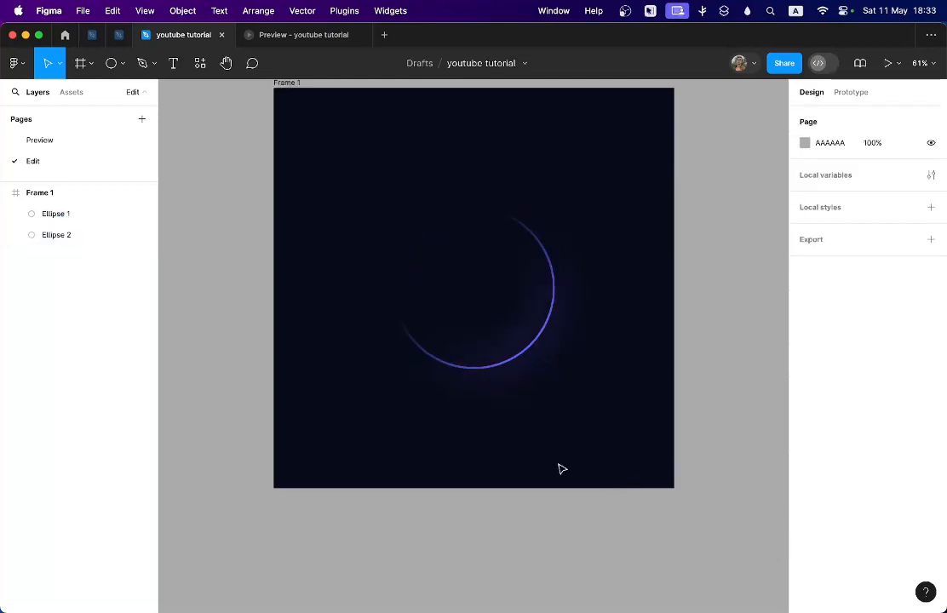
Step: Draw a star about 38 × 38 above the crescent's upper right and give it 4 points
left_click(122, 64)
left_click(89, 174)
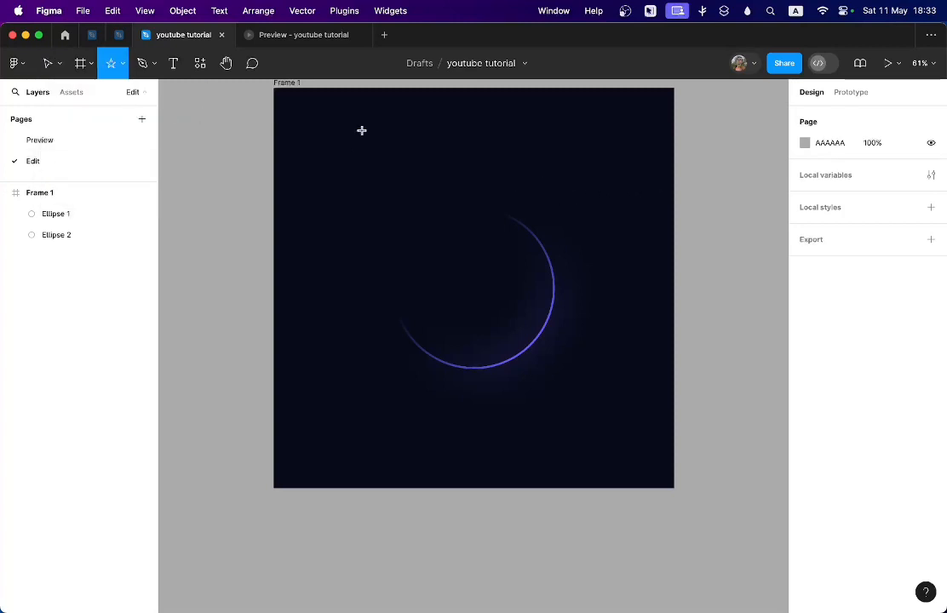
scroll(512, 172, "up", 3)
left_click_drag(536, 174, 545, 185)
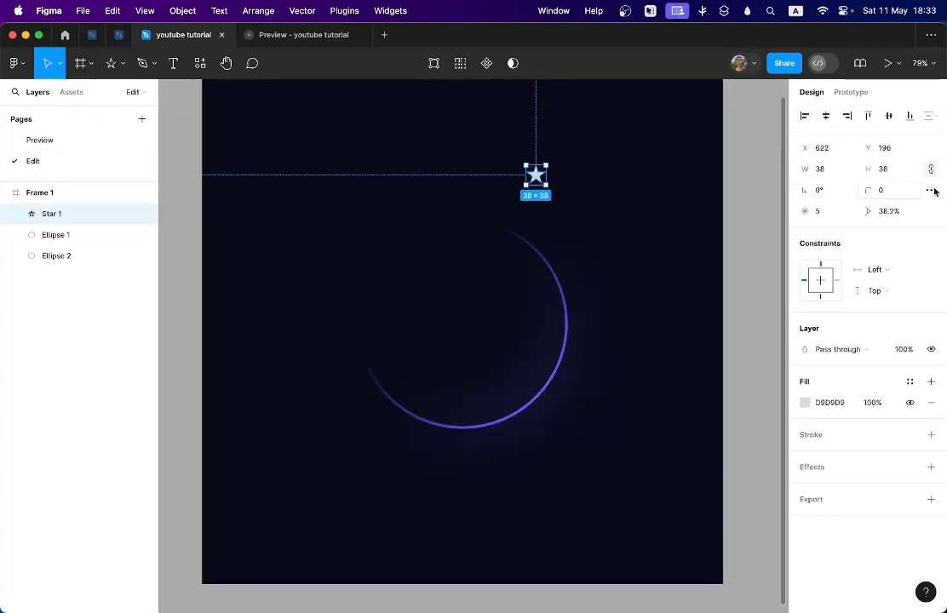
left_click(823, 213)
type("4")
key("Return")
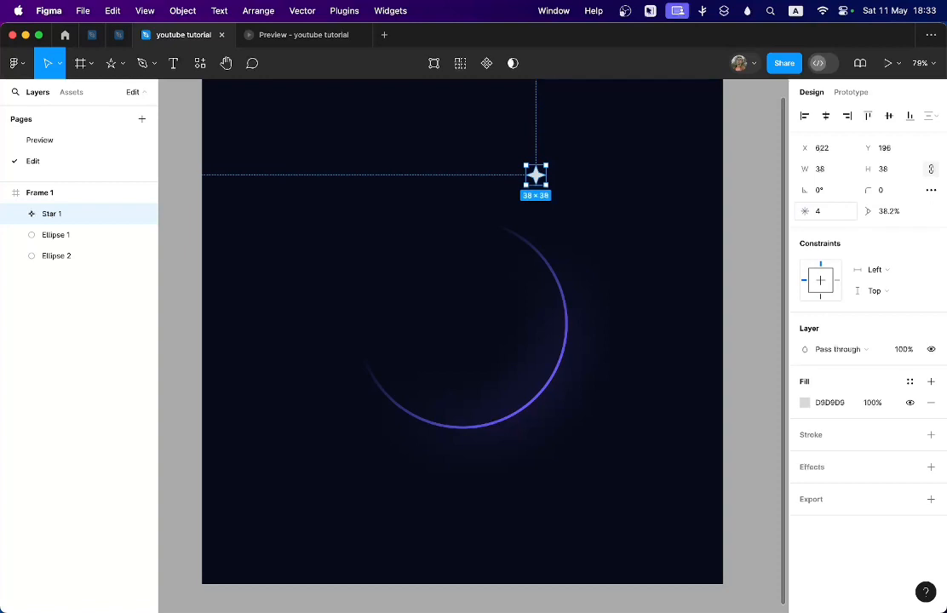
Step: Narrow the star's arms to a ratio of about 21% and shift it to about X 632, Y 219
scroll(587, 210, "up", 10)
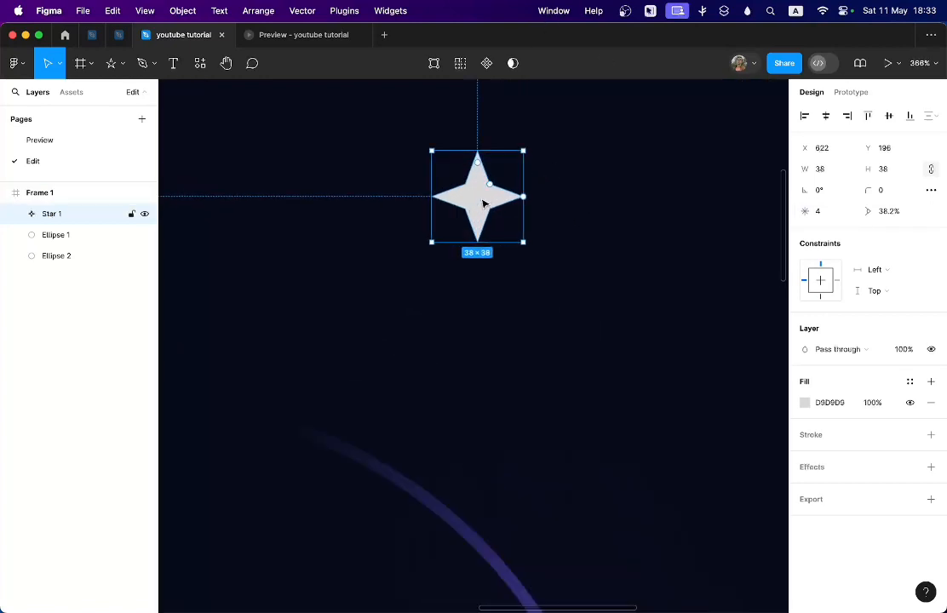
left_click_drag(492, 188, 483, 201)
left_click(580, 207)
left_click(482, 199)
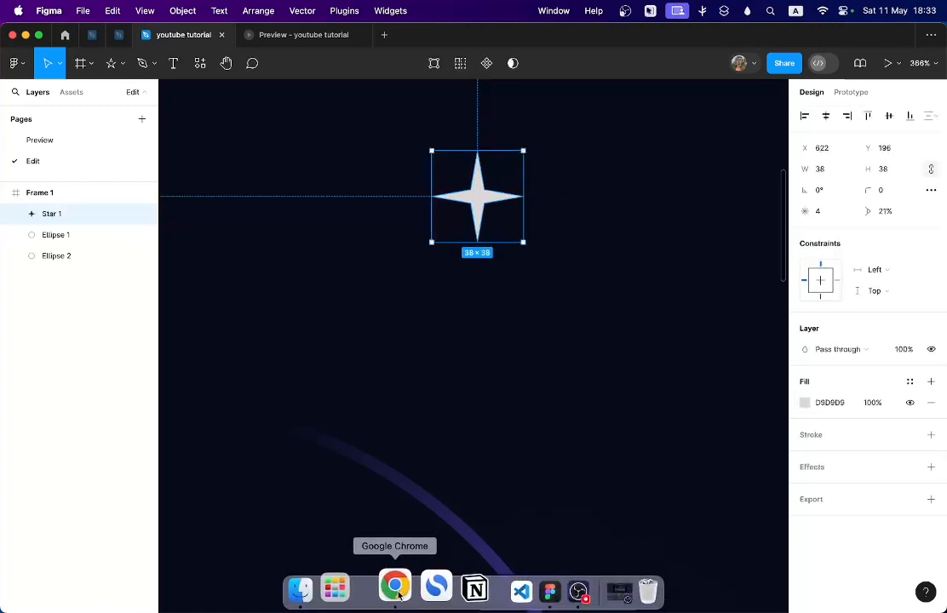
scroll(544, 273, "down", 5)
left_click_drag(517, 236, 526, 255)
Step: Change the star's fill colour to white, FFFFFF
left_click(804, 401)
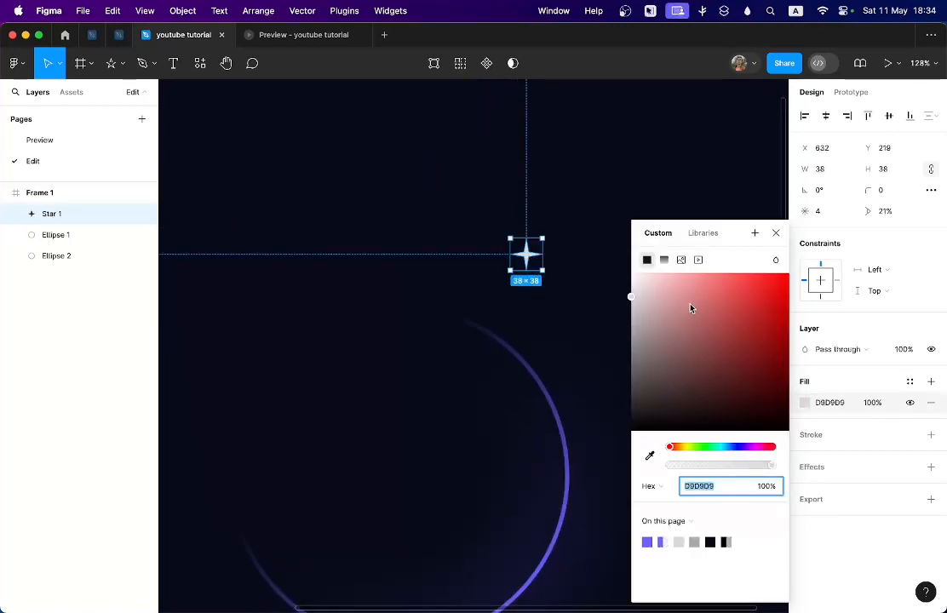
type("FFFFFF")
key("Return")
left_click(775, 232)
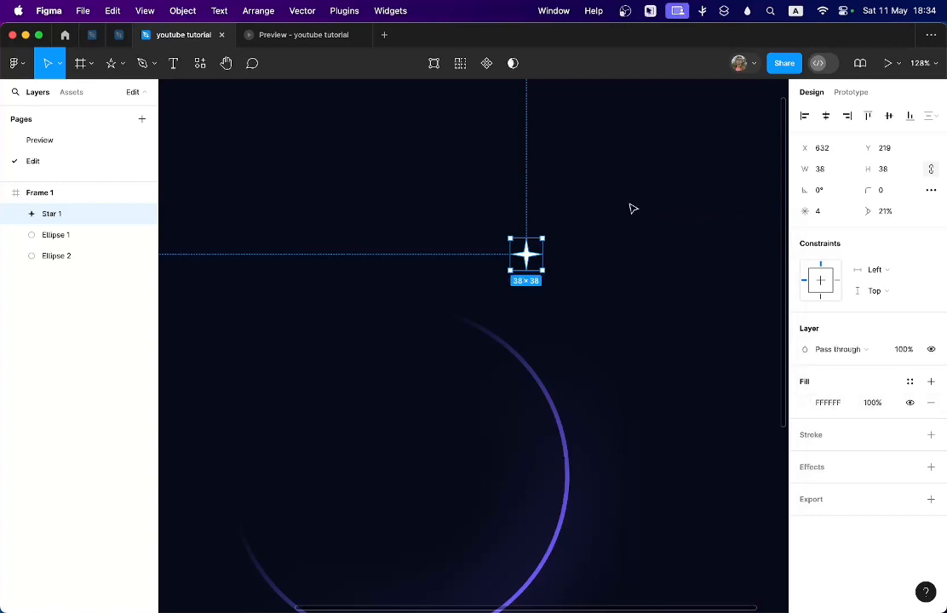
Step: Add a Layer blur effect with a value of 10 to the white star
left_click(930, 467)
left_click(850, 498)
left_click(852, 503)
left_click(803, 488)
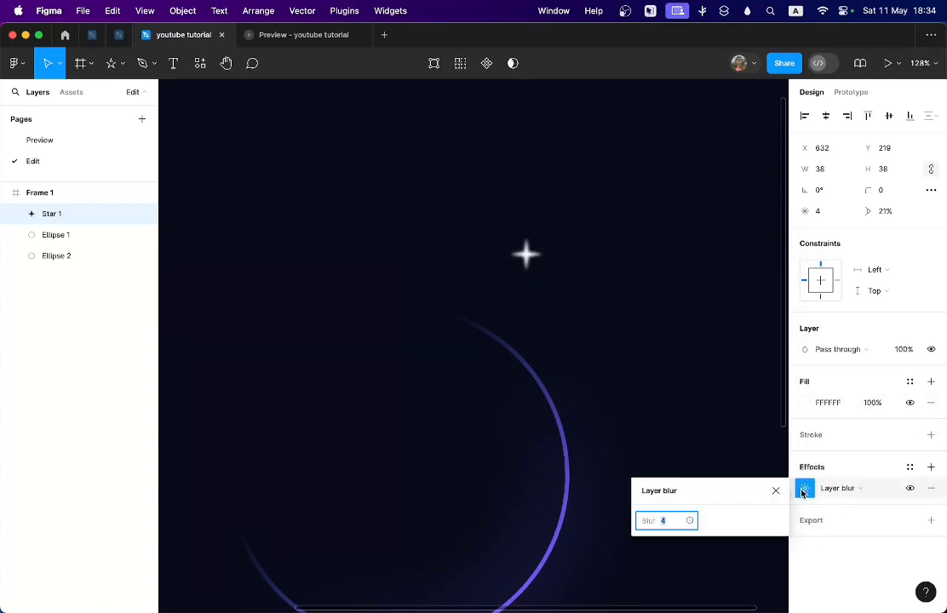
type("10")
key("Return")
left_click(666, 521)
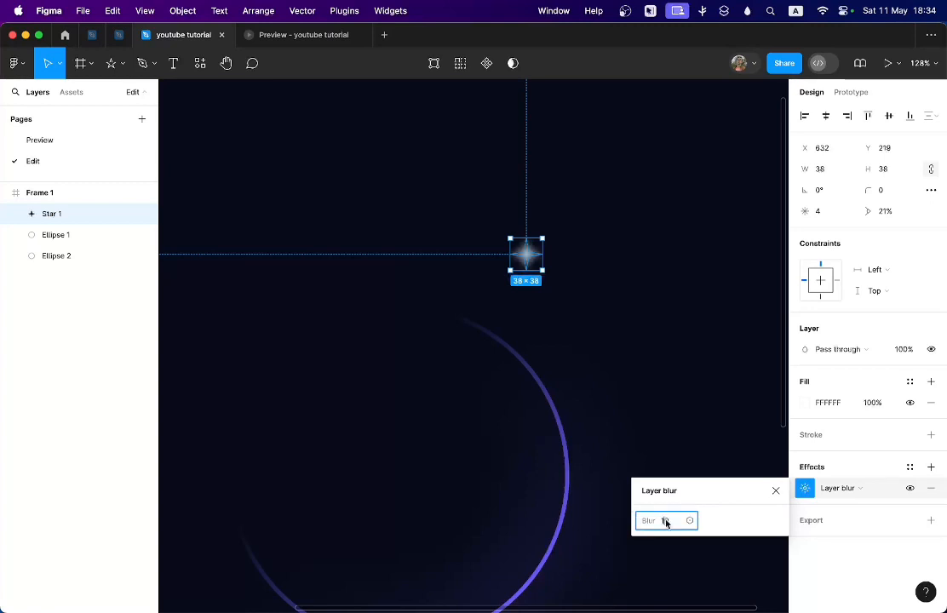
left_click(643, 341)
scroll(560, 277, "down", 3)
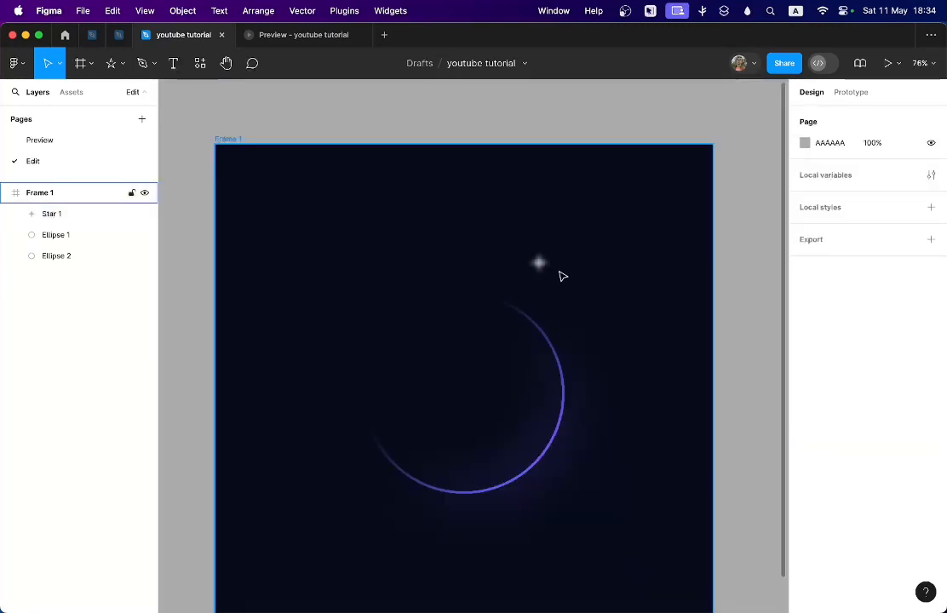
Step: Duplicate the blurred star in place and remove the layer blur from the copy
scroll(514, 256, "up", 5)
left_click(498, 247)
key("super+d")
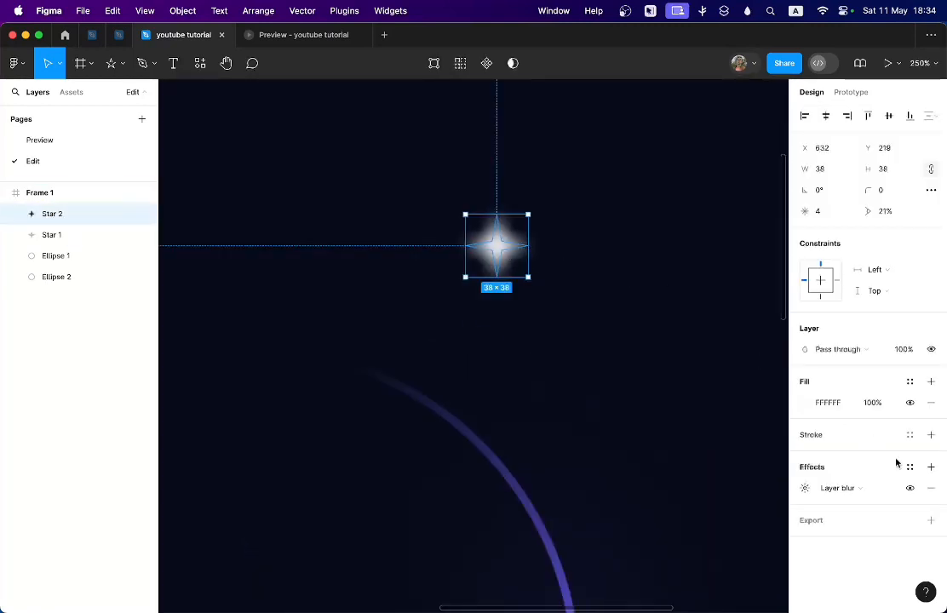
left_click(930, 488)
left_click(636, 364)
Step: Set the sharp star copy's layer opacity to 25% and move it one layer behind the blurred star
left_click(85, 214)
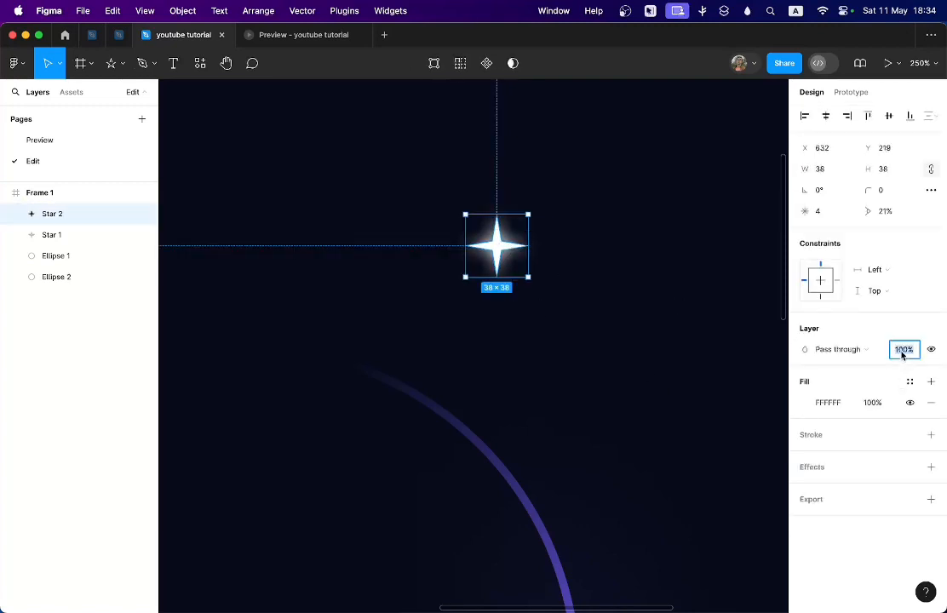
key("Return")
left_click(655, 338)
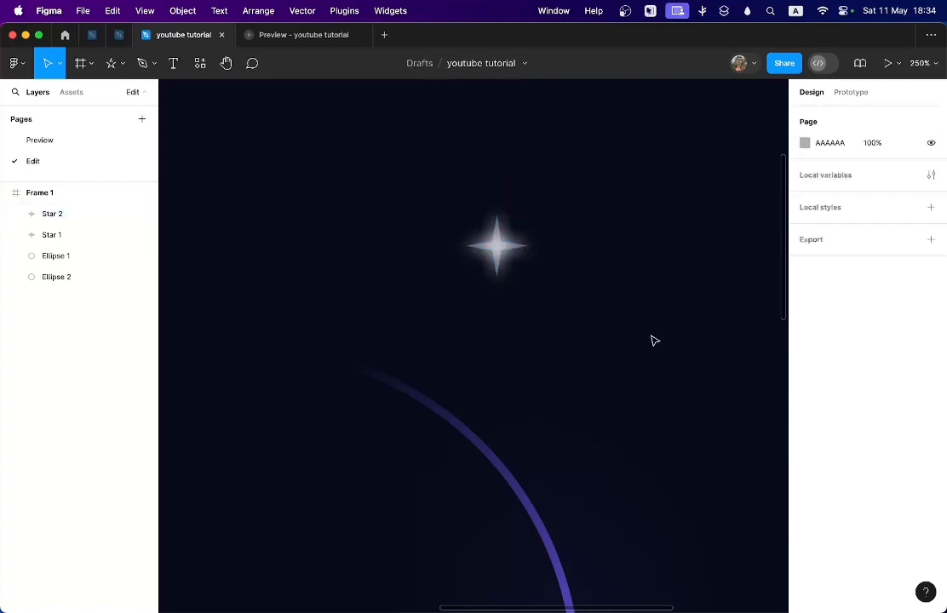
left_click(498, 254)
key("super+bracketleft")
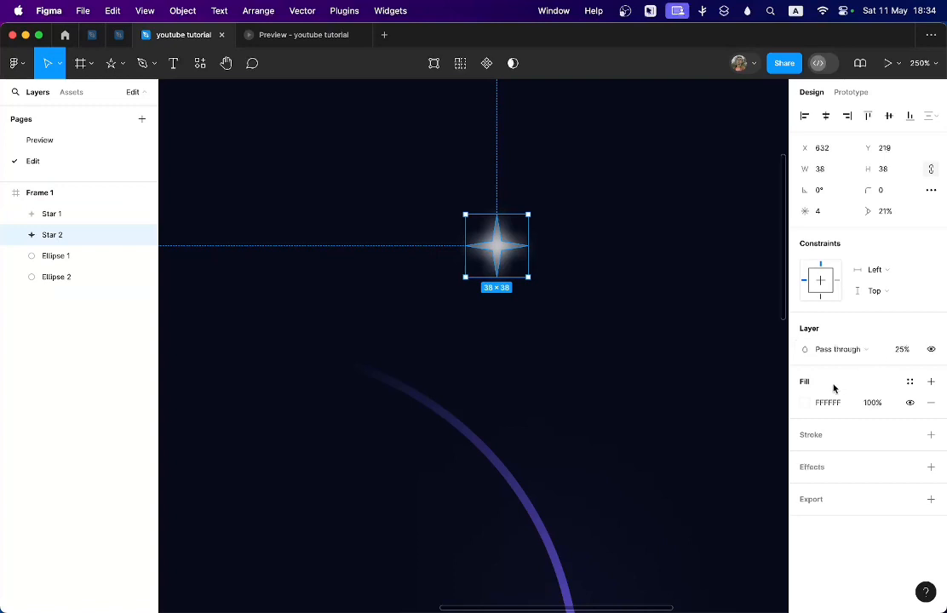
Step: Delete the sharp, semi-transparent copy of the star
left_click(661, 338)
left_click(49, 240)
key("Delete")
Step: Set the remaining star's layer blur to 5
scroll(539, 303, "down", 5)
left_click(524, 282)
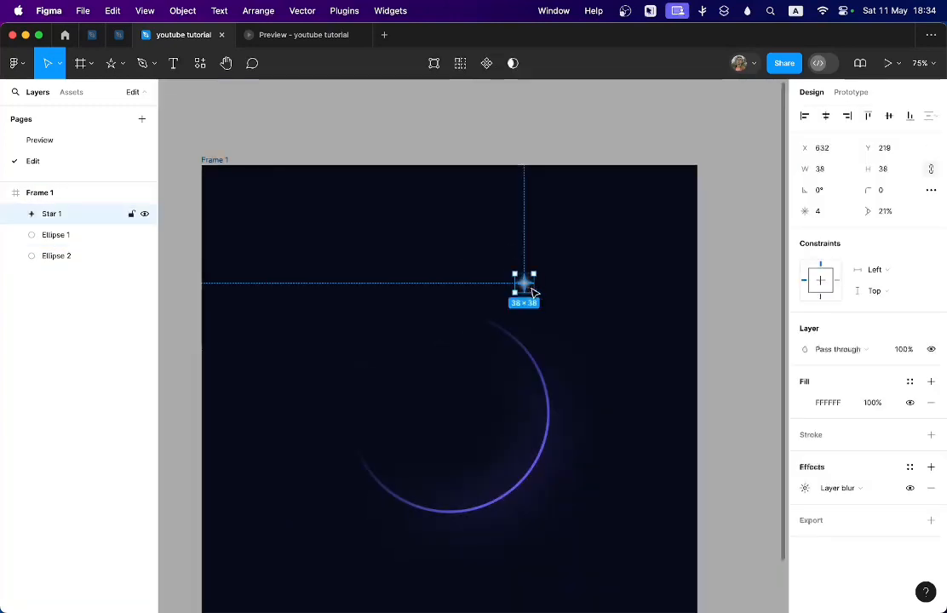
scroll(554, 311, "up", 5)
left_click(805, 488)
type("5")
key("Return")
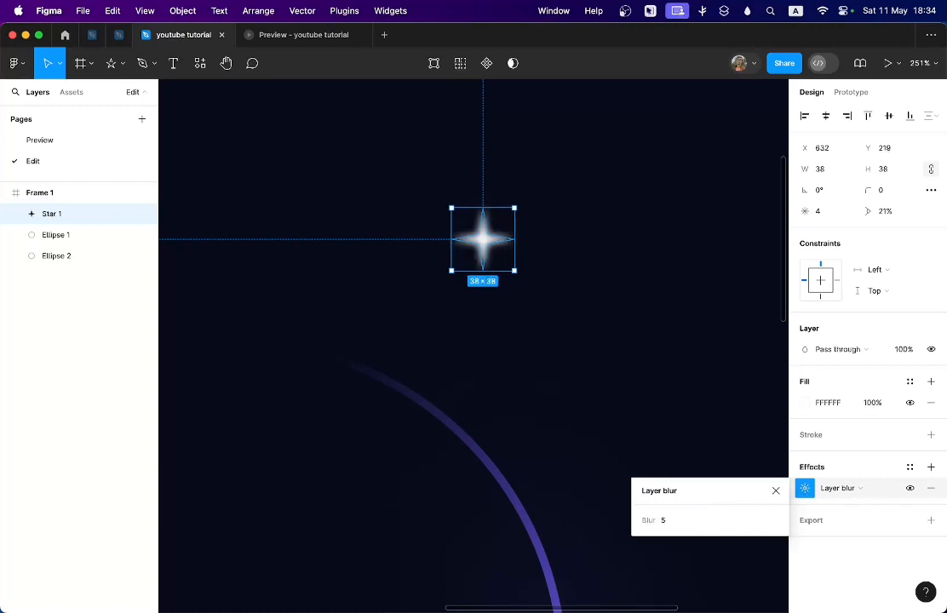
left_click(776, 491)
left_click(630, 370)
scroll(626, 364, "down", 10)
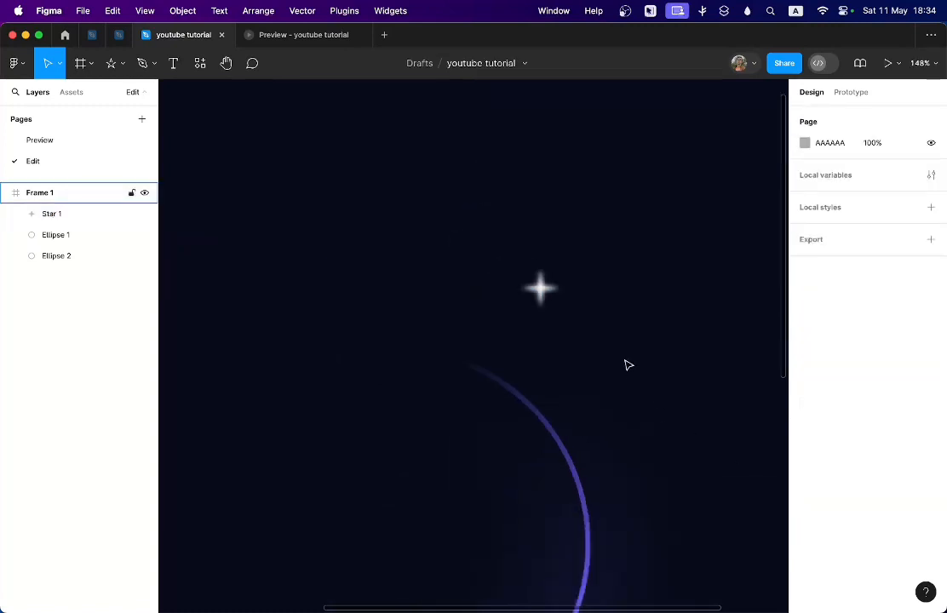
Step: Place a copy of the star below the crescent's lower-left end at about X 316, Y 729, and resize it to 24 × 24
scroll(614, 359, "up", 2)
scroll(614, 315, "down", 2)
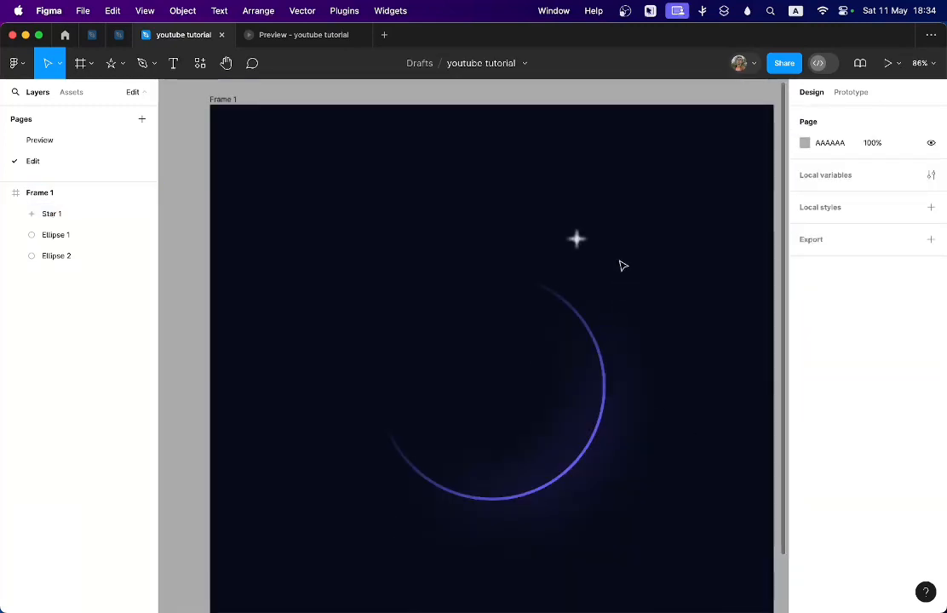
scroll(621, 260, "down", 2)
left_click_drag(587, 240, 450, 459)
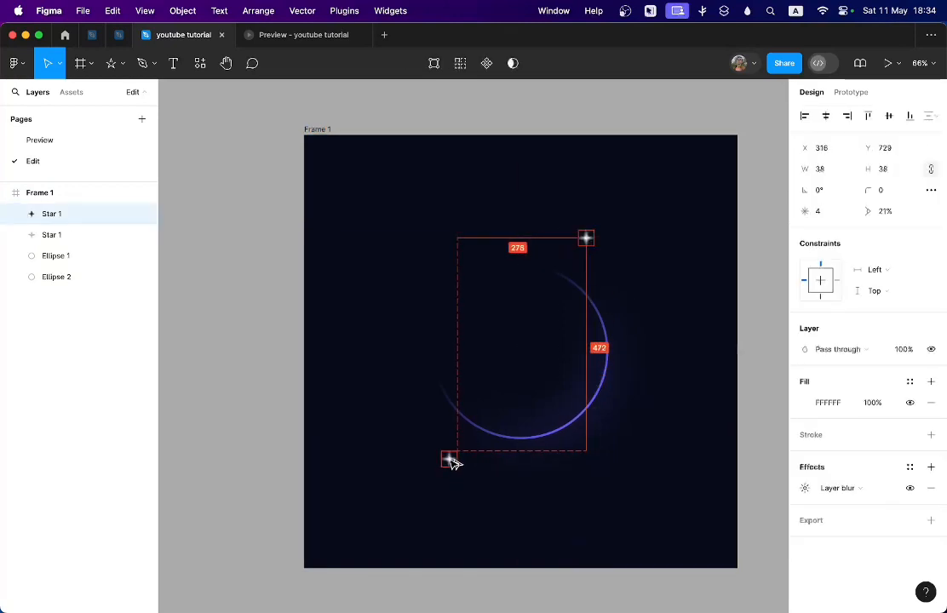
scroll(455, 473, "up", 5)
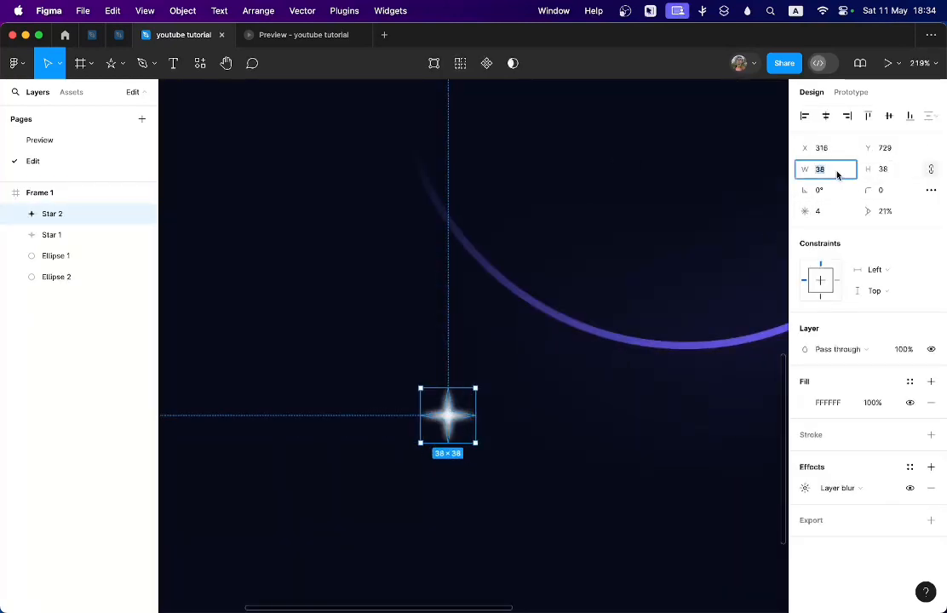
type("24")
key("Return")
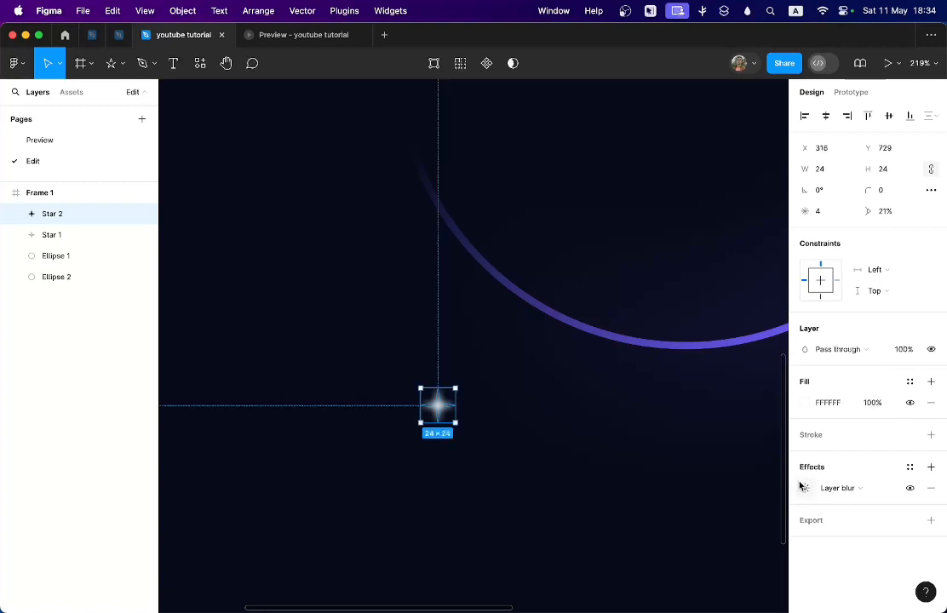
Step: Set the 24 × 24 star's layer blur to 3 and change its fill to light pink, FFB6B6
left_click(804, 488)
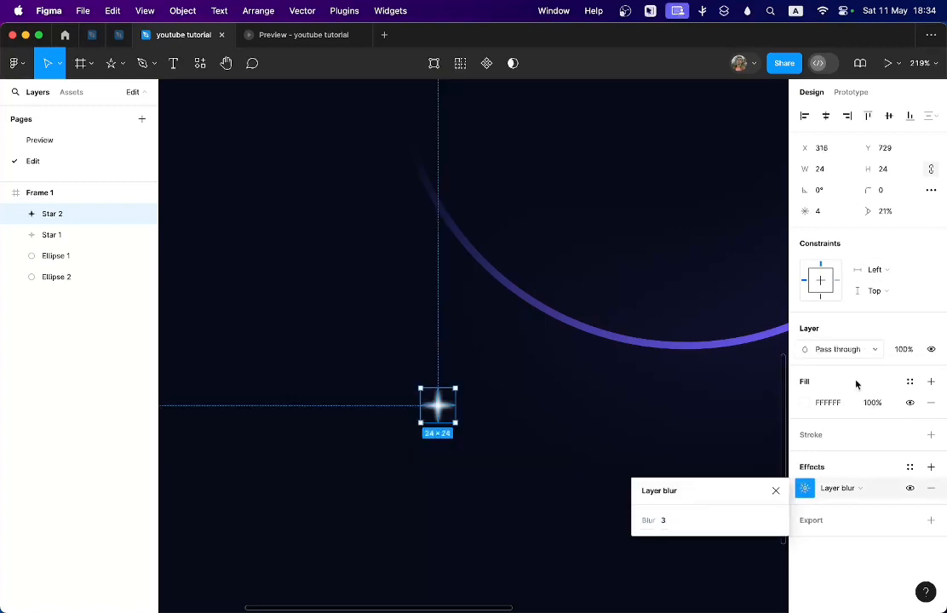
left_click(807, 402)
left_click(675, 278)
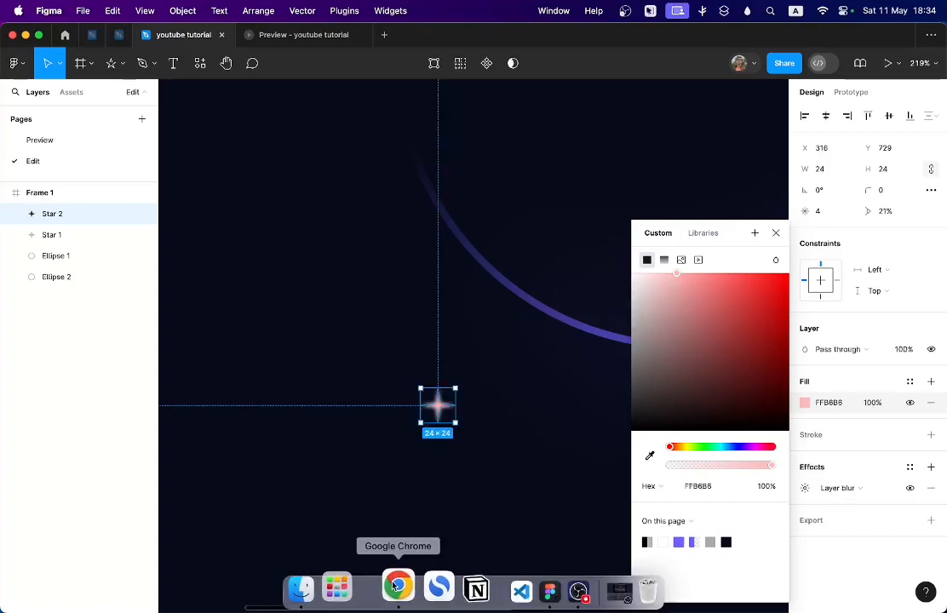
Step: Switch to Google Chrome and search Google Images for "space planet"
left_click(397, 585)
type("space planet")
key("Return")
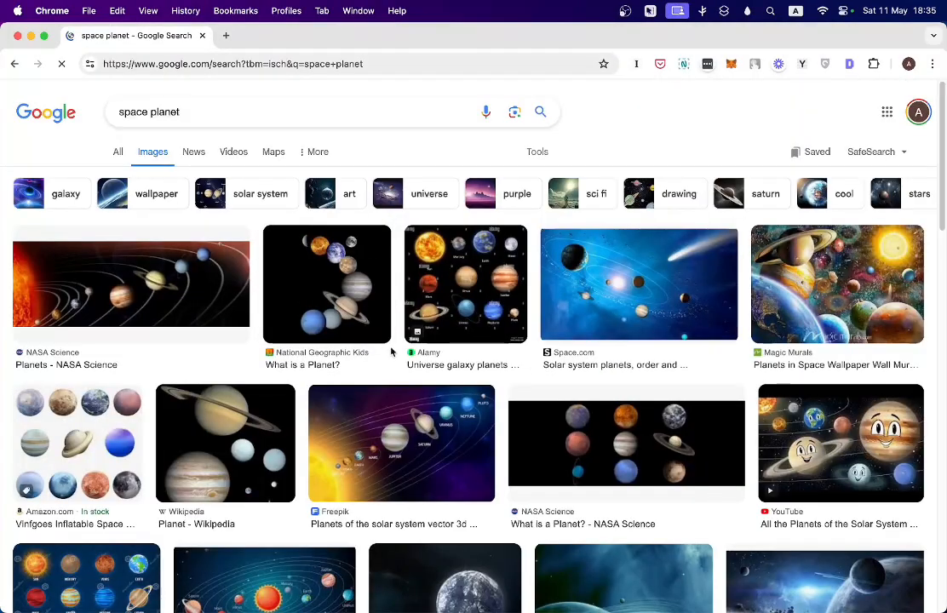
Step: Look through the "space planet" image results for a reference photo, previewing the dark planet picture from Forbes
scroll(429, 343, "down", 5)
scroll(568, 326, "down", 3)
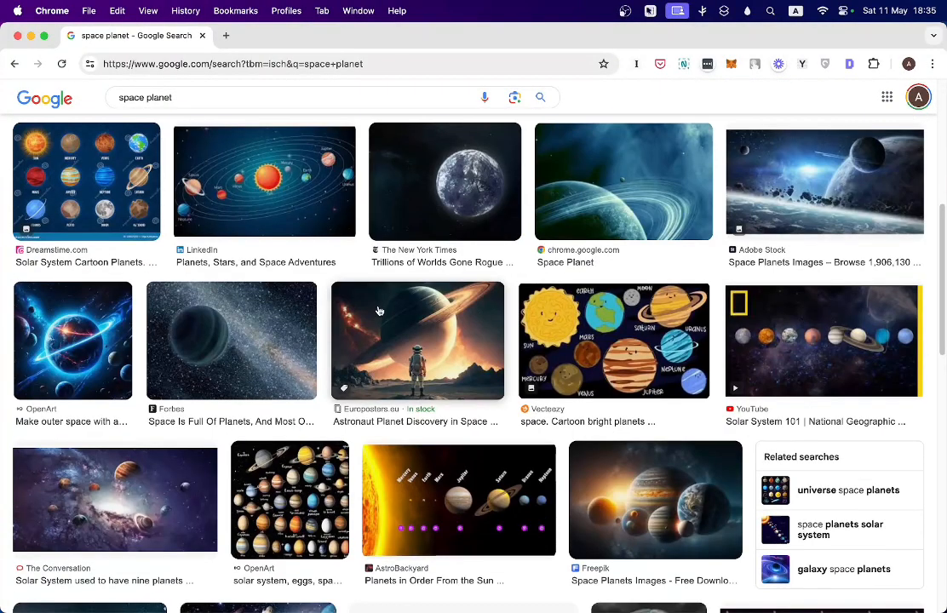
scroll(380, 310, "down", 3)
left_click(256, 243)
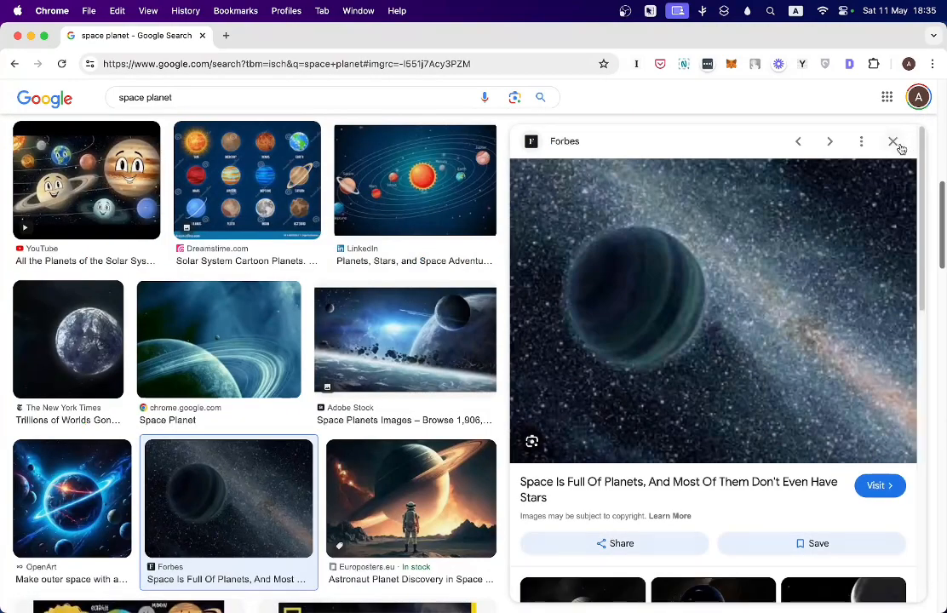
left_click(893, 143)
scroll(433, 349, "down", 5)
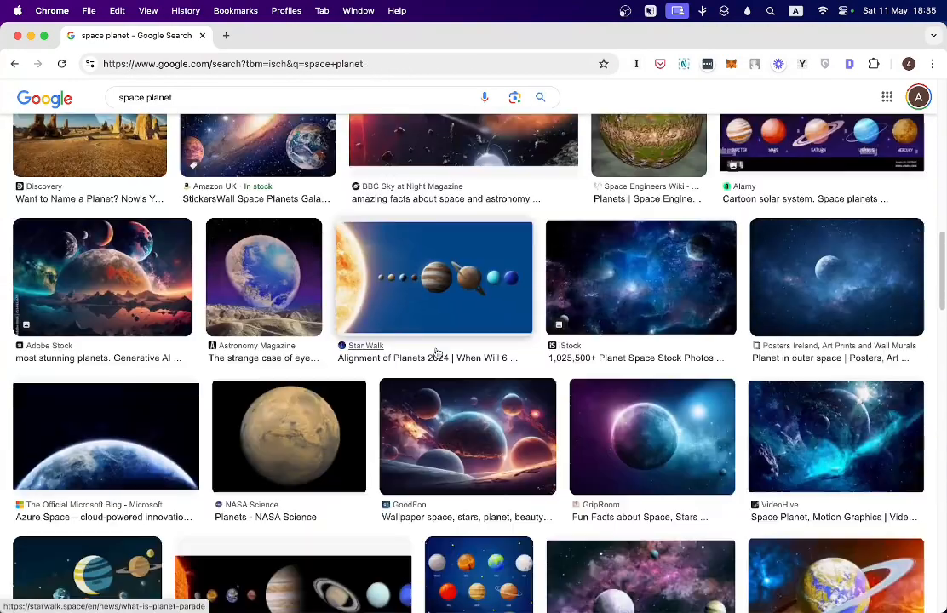
scroll(434, 349, "down", 10)
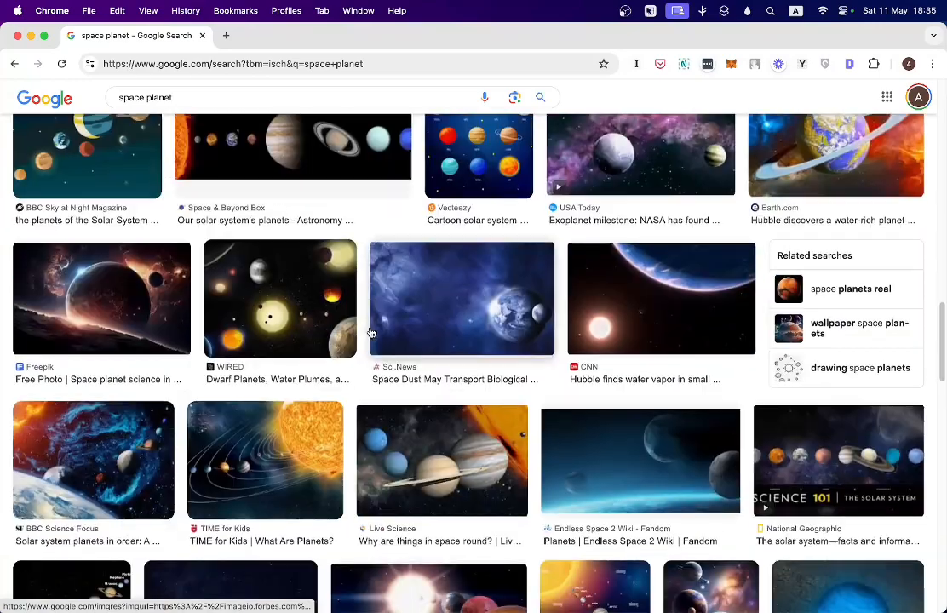
scroll(344, 341, "down", 15)
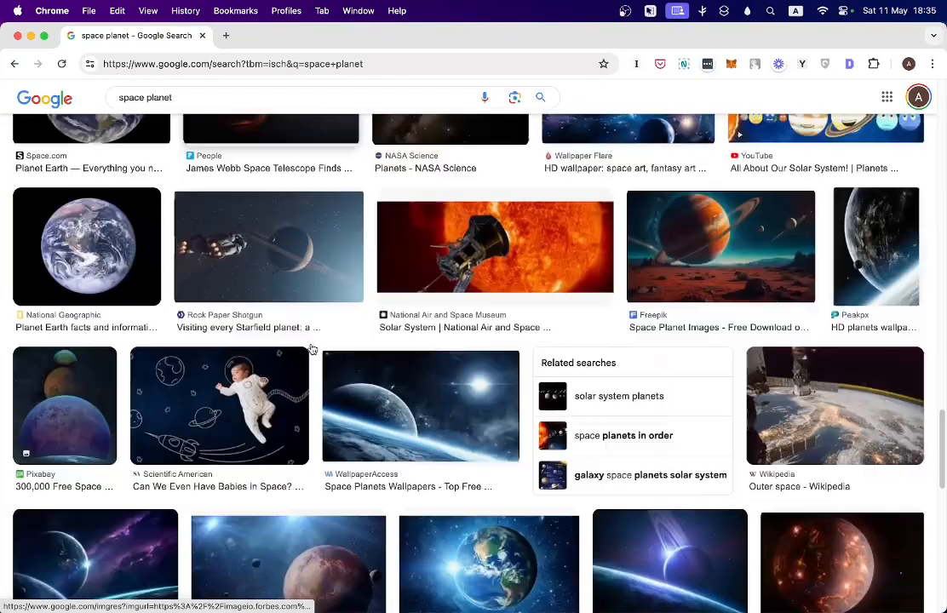
scroll(315, 344, "down", 5)
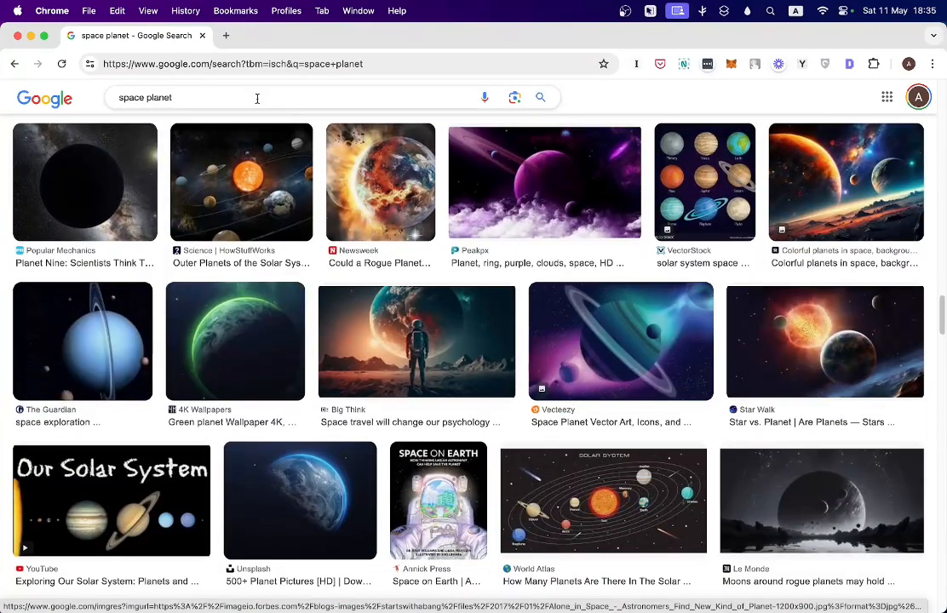
Step: Refine the image search to "space planet photo" and preview the Getty Images picture of Earth from space
left_click(258, 98)
type("photo")
key("Return")
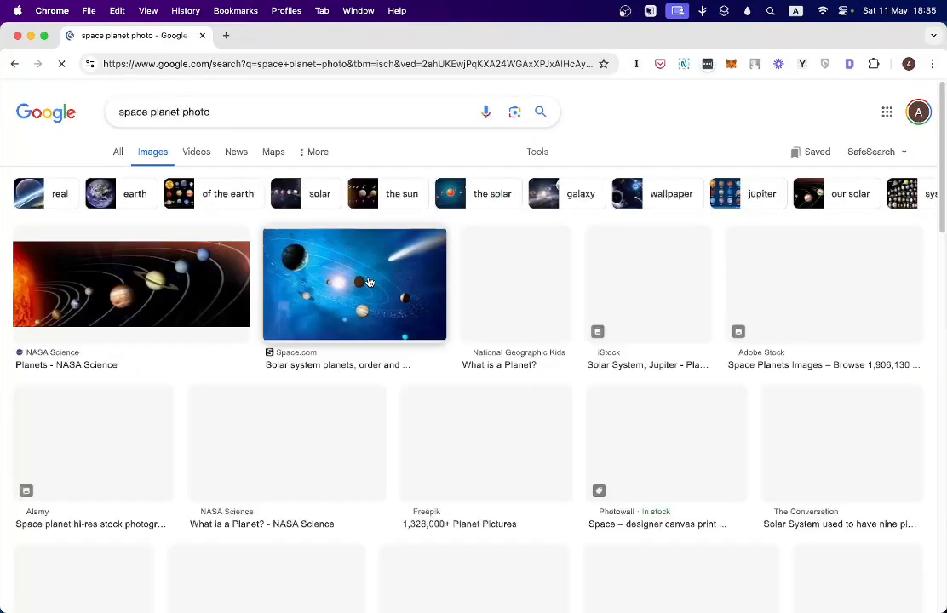
scroll(368, 282, "down", 15)
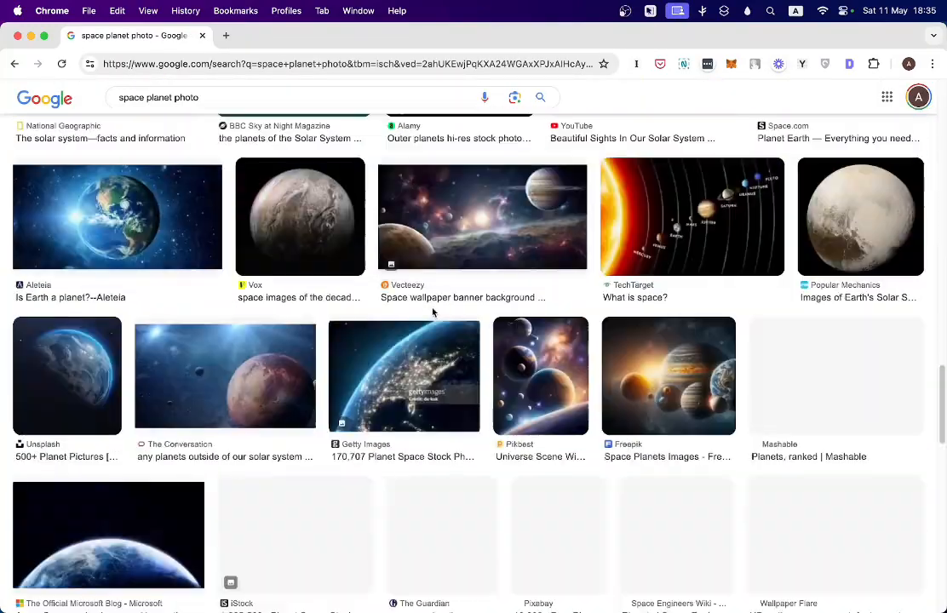
left_click(349, 375)
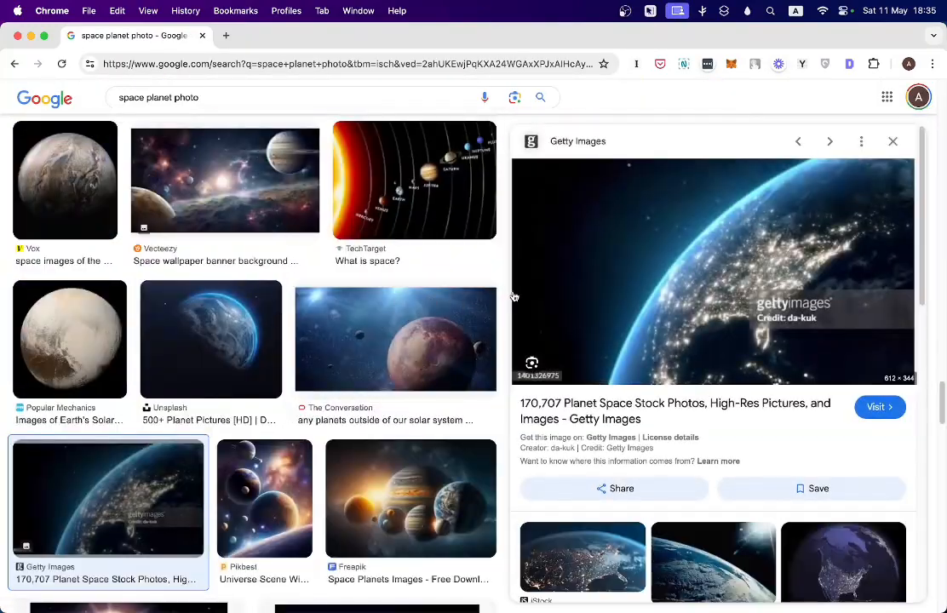
left_click(892, 141)
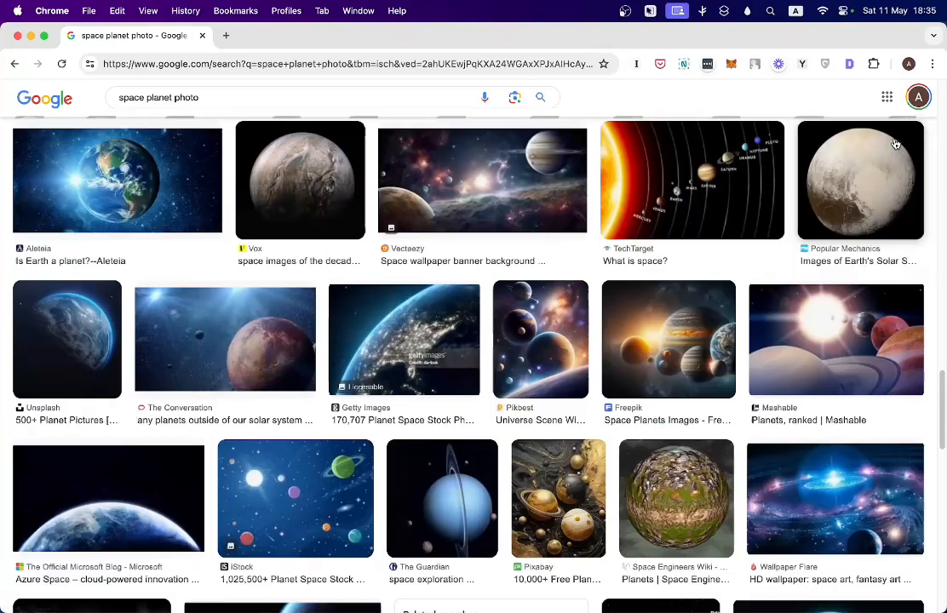
Step: Preview the European Space Agency planet image from the results and examine the colours of its stars up close
scroll(230, 330, "down", 3)
scroll(230, 330, "down", 5)
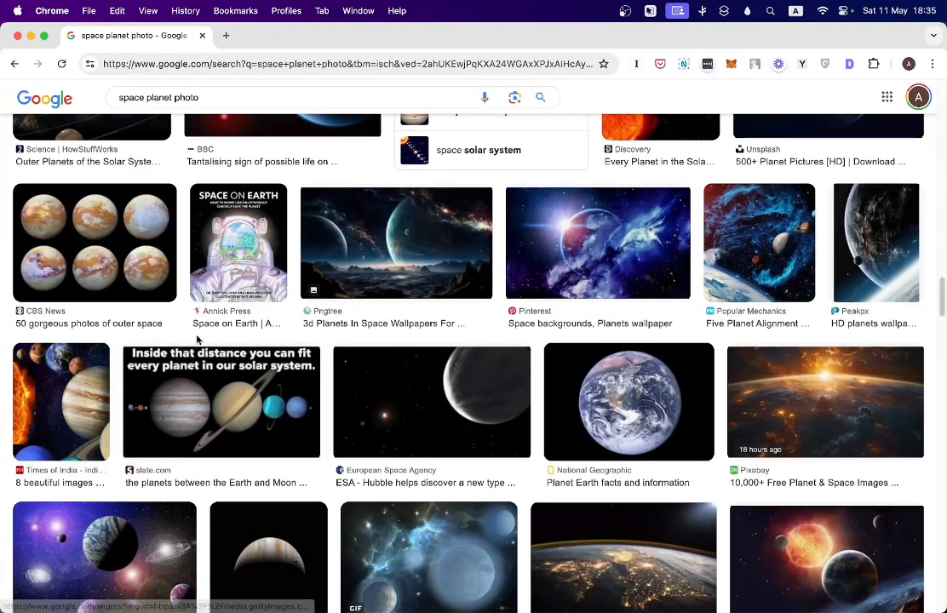
left_click(460, 422)
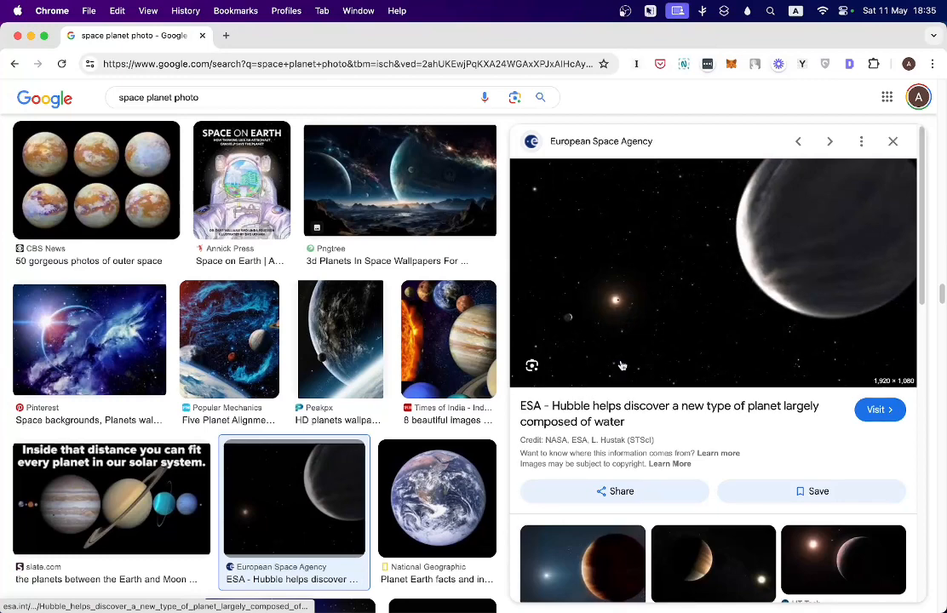
scroll(690, 255, "up", 10)
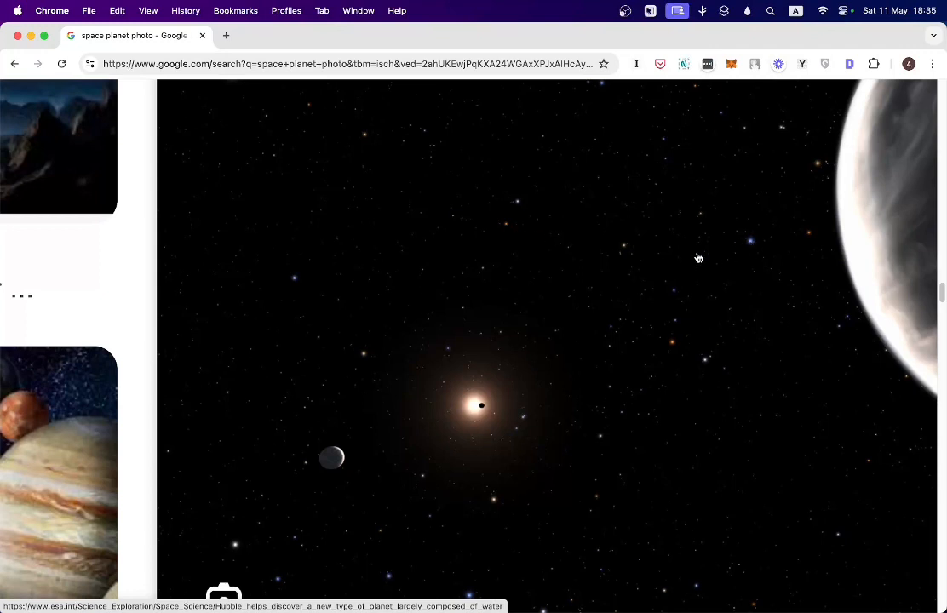
Step: Switch back to Figma and shift the 24 × 24 star's fill to pale blue, B6C2FF
left_click(522, 585)
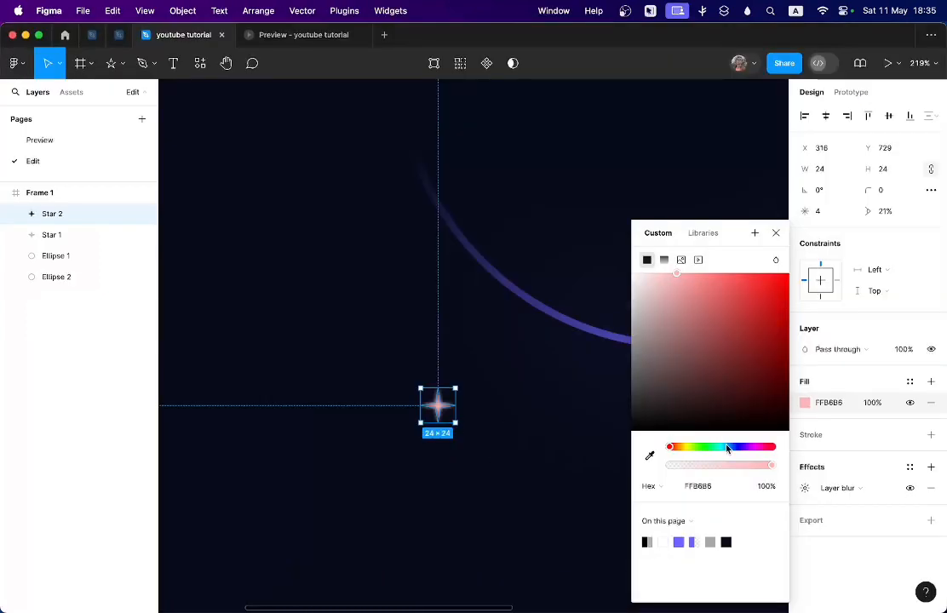
left_click_drag(727, 448, 734, 448)
left_click(418, 454)
scroll(418, 455, "down", 5)
scroll(429, 428, "up", 4)
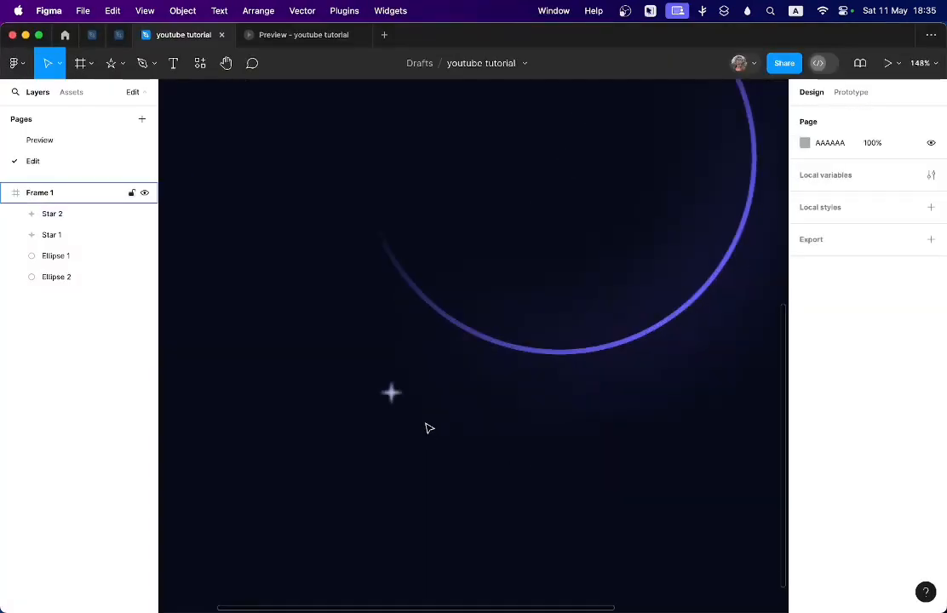
Step: Place a copy of the pale blue star to its lower right at about X 379, Y 784, and resize it to 18 × 18
scroll(429, 429, "up", 3)
left_click(382, 389)
left_click_drag(383, 389, 490, 467)
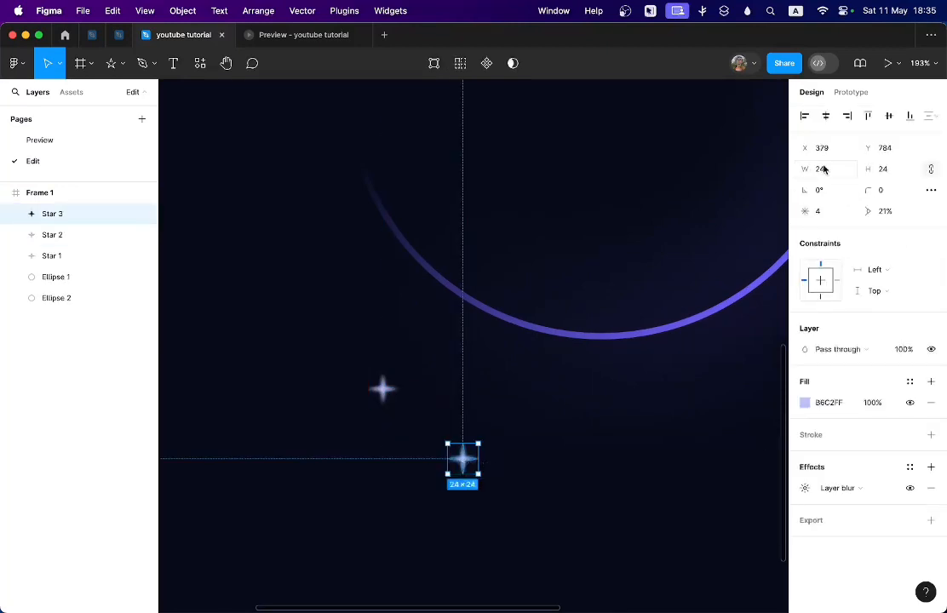
type("18")
key("Return")
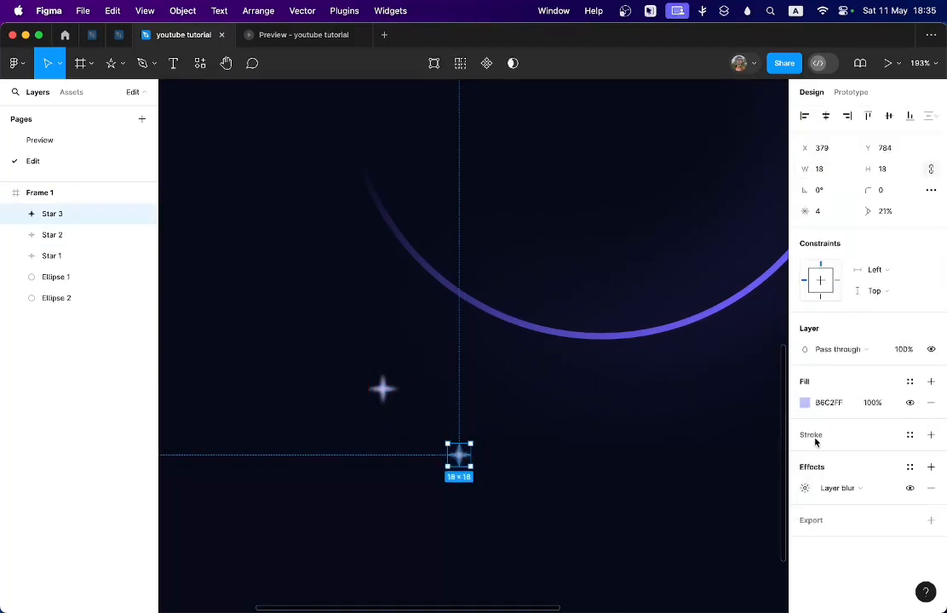
Step: Change the 18 × 18 star's fill to pale orange, FFD0B6
left_click(805, 406)
left_click(676, 447)
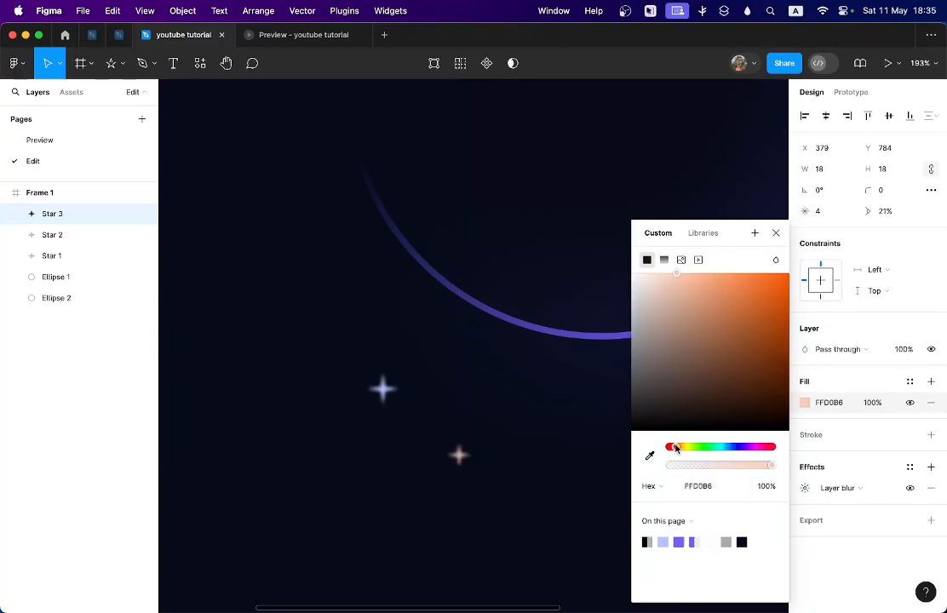
left_click(441, 324)
scroll(440, 325, "down", 8)
scroll(452, 328, "up", 6)
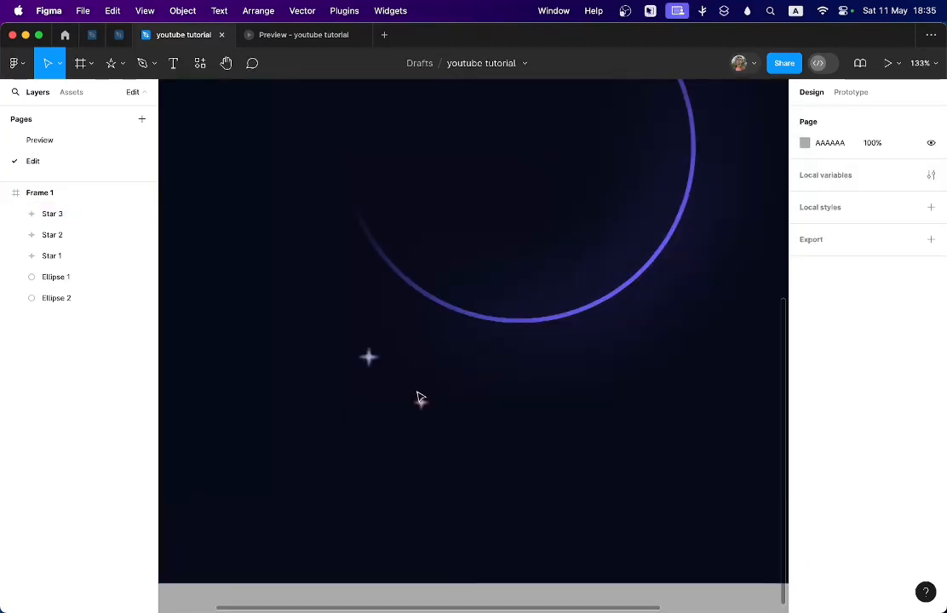
Step: Move the pale orange star slightly left, closer beneath the pale blue star
left_click_drag(422, 402, 400, 399)
left_click(495, 444)
scroll(528, 422, "down", 8)
scroll(565, 402, "up", 3)
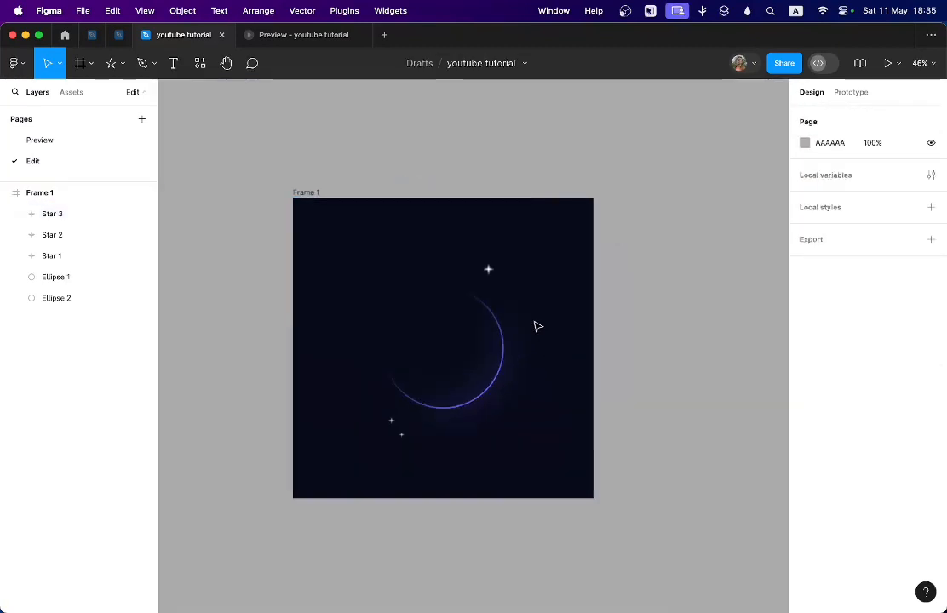
Step: Present the frame as a prototype and scale the preview so the whole artwork fits the screen
left_click(524, 223)
left_click(888, 63)
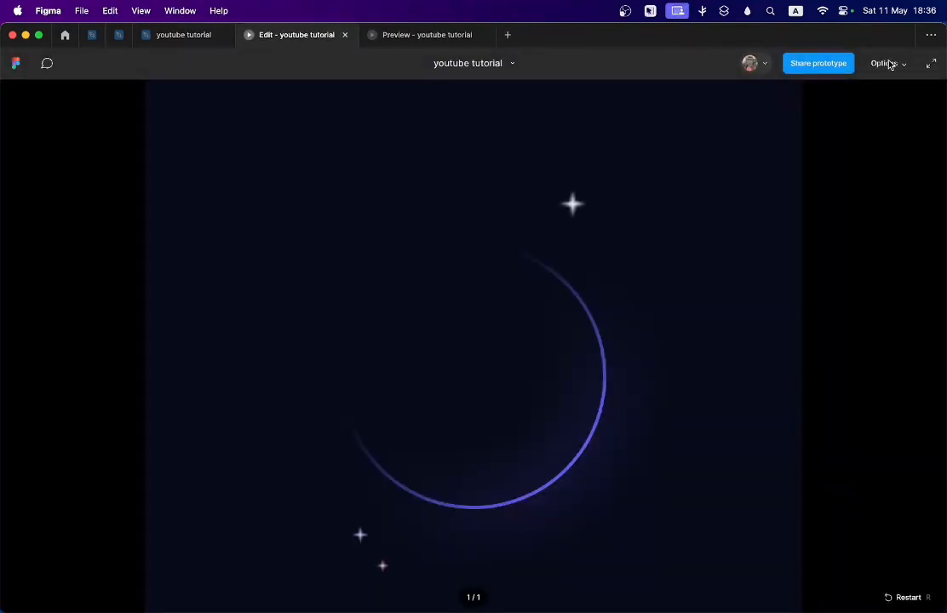
left_click(887, 63)
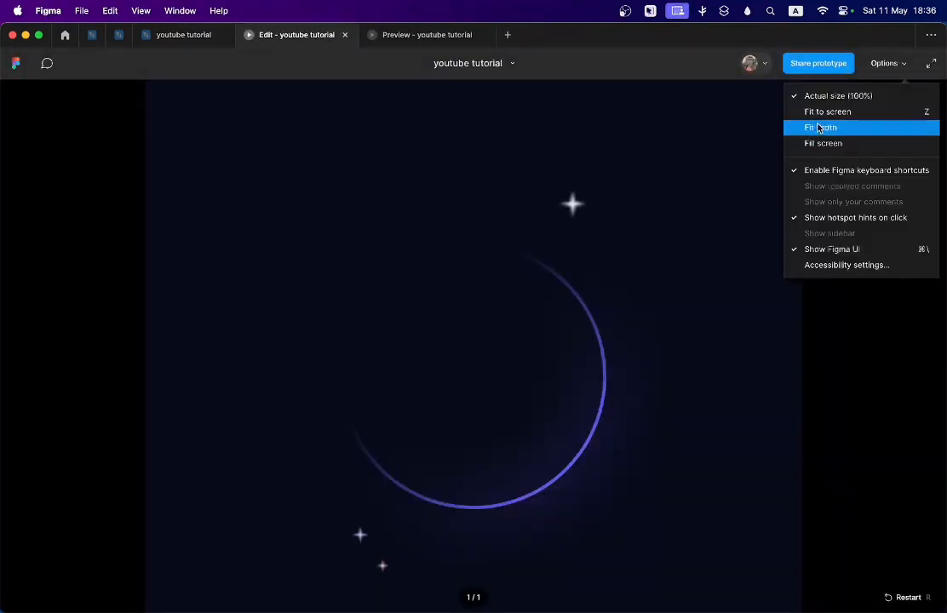
left_click(819, 128)
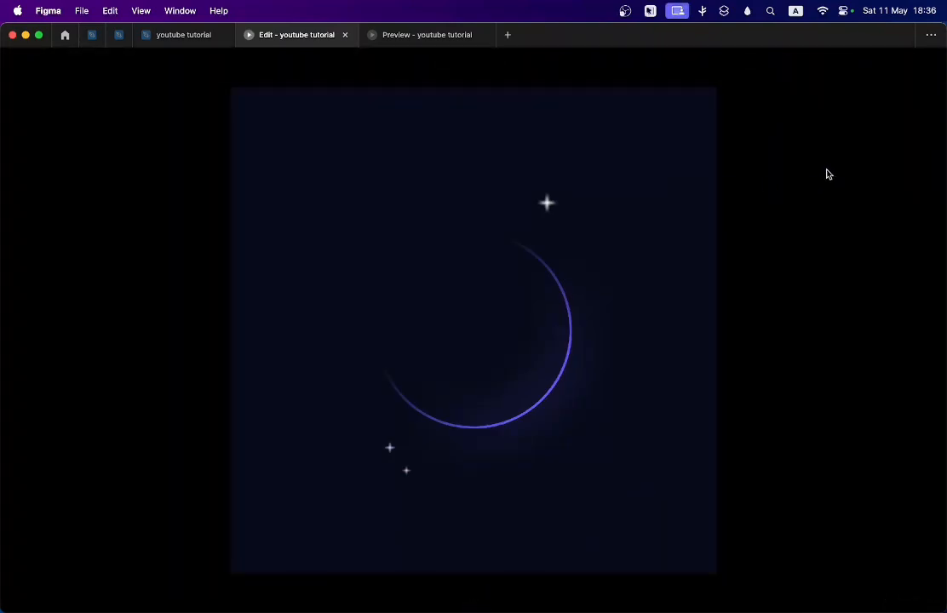